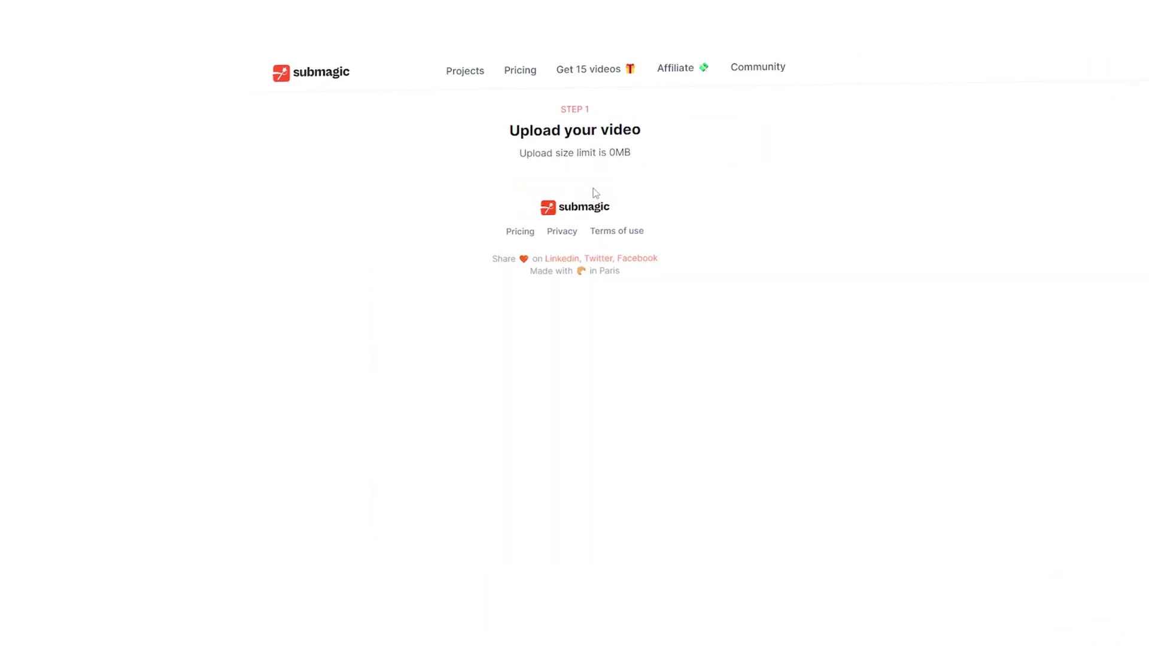
Upload the talking-head video with English selected as the caption language.
left_click_drag(259, 426, 584, 378)
left_click(568, 215)
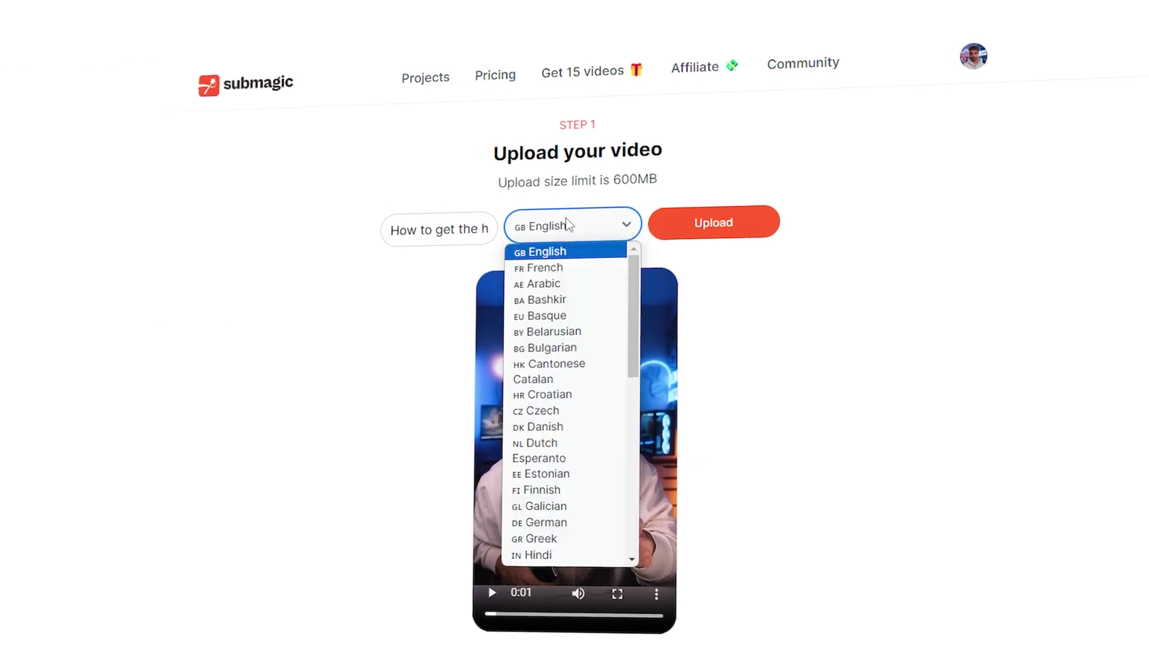
left_click(585, 272)
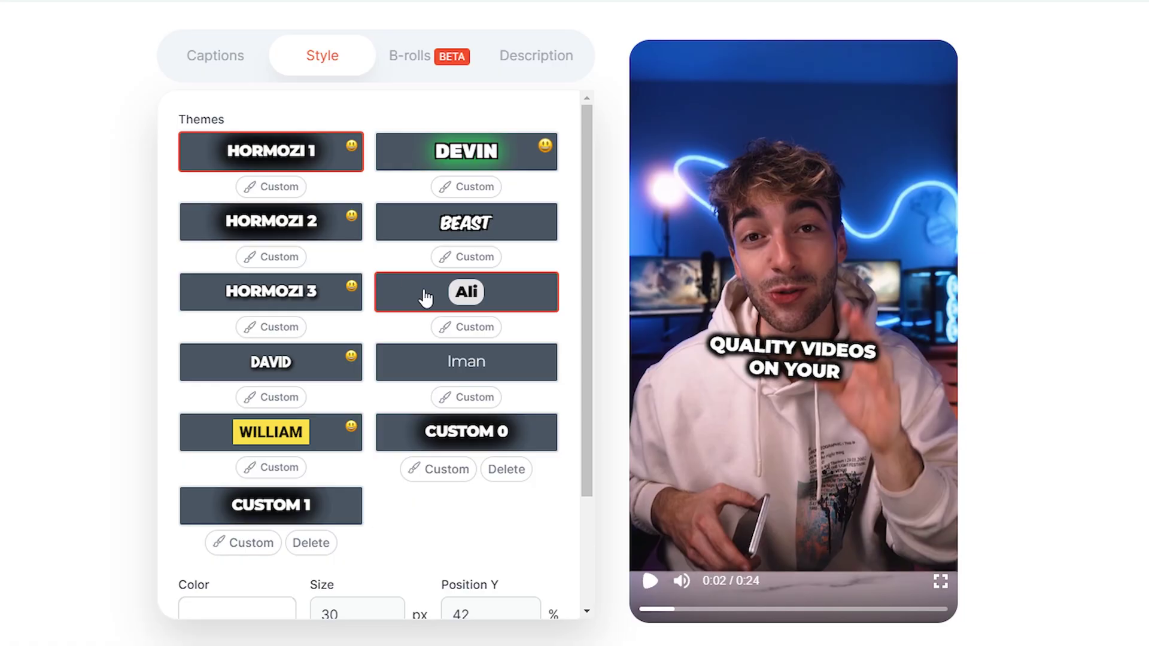
Preview the Ali, DEVIN, Iman, HORMOZI 2 and BEAST caption themes.
left_click(428, 298)
left_click(456, 153)
left_click(455, 363)
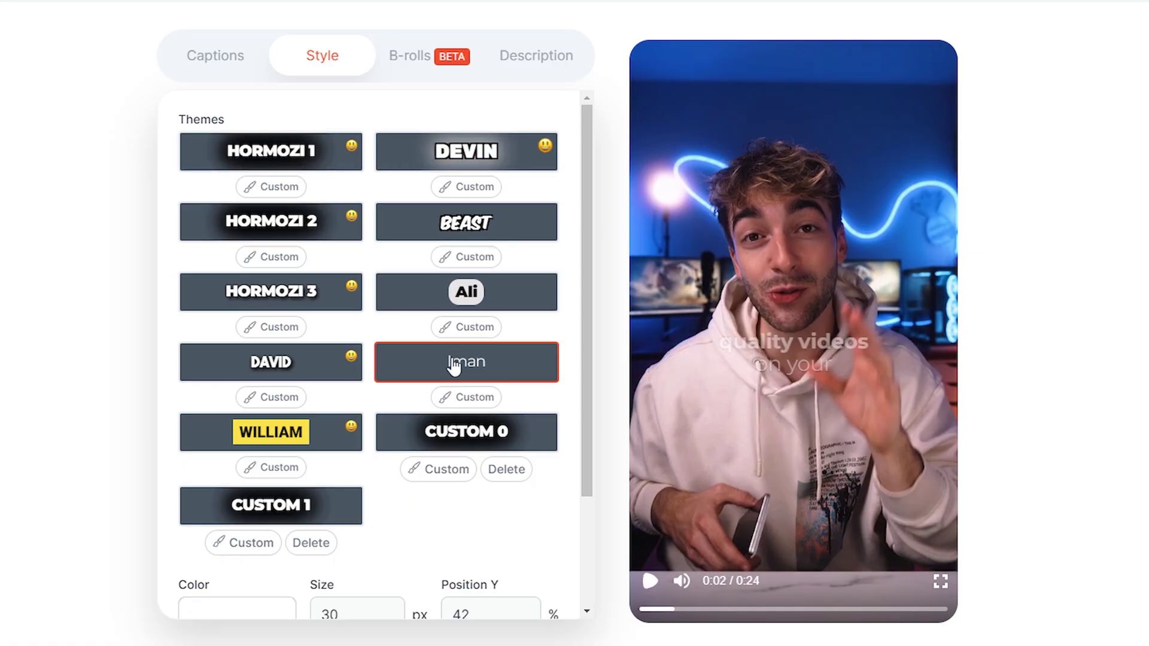
left_click(309, 220)
left_click(447, 226)
Set caption text size to 40 px and position them at 56% height.
scroll(583, 415, "down", 3)
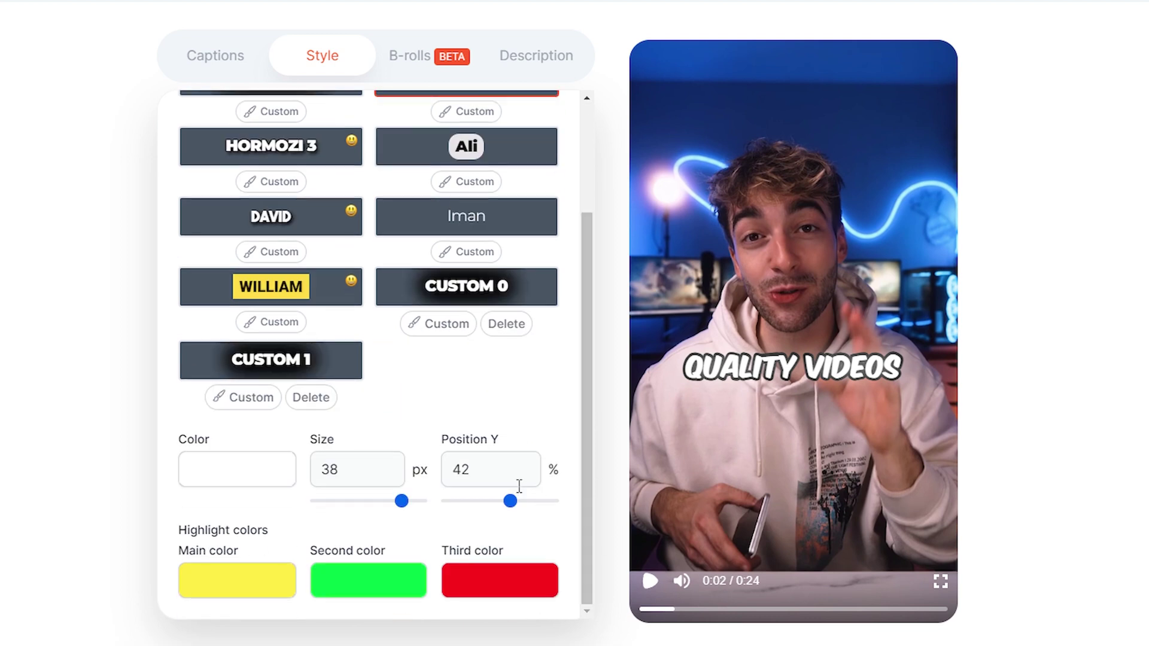
mouse_move(397, 503)
left_mouse_down()
mouse_move(361, 503)
mouse_move(410, 502)
left_mouse_up()
left_click_drag(510, 501, 503, 502)
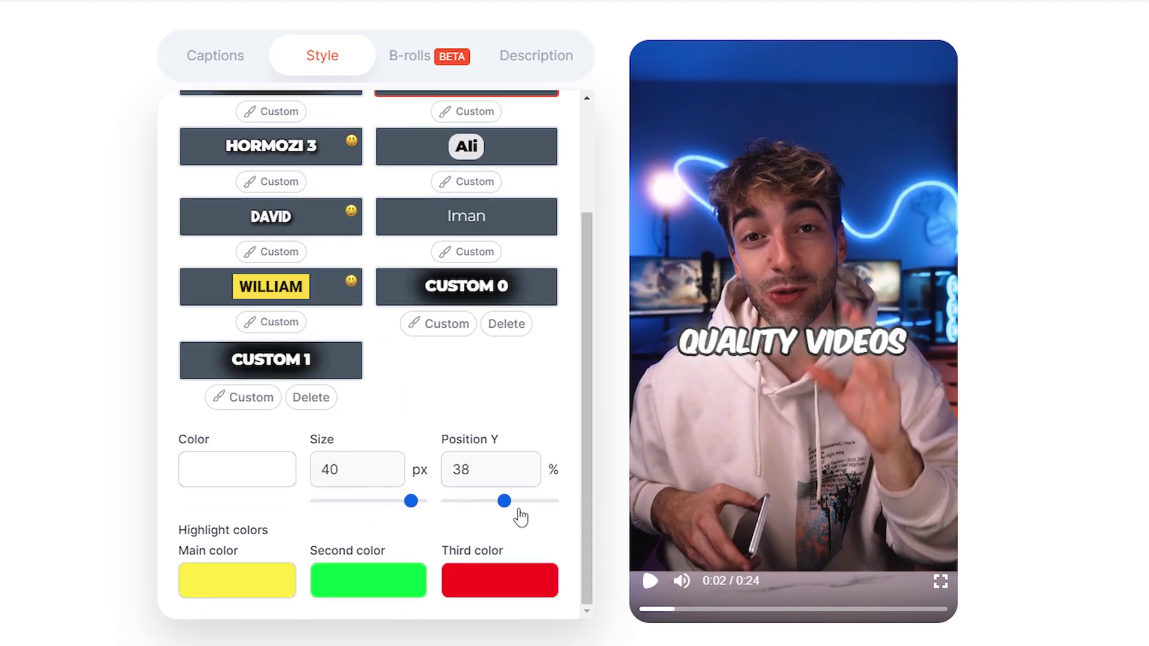
left_click_drag(502, 503, 535, 503)
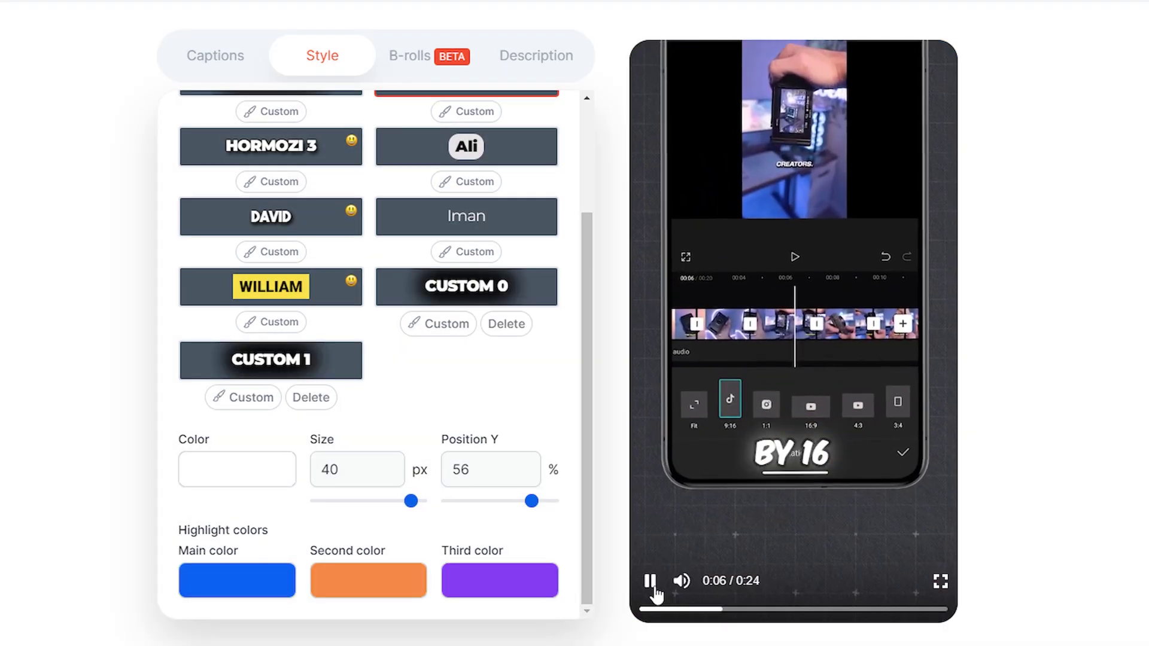
left_click(652, 586)
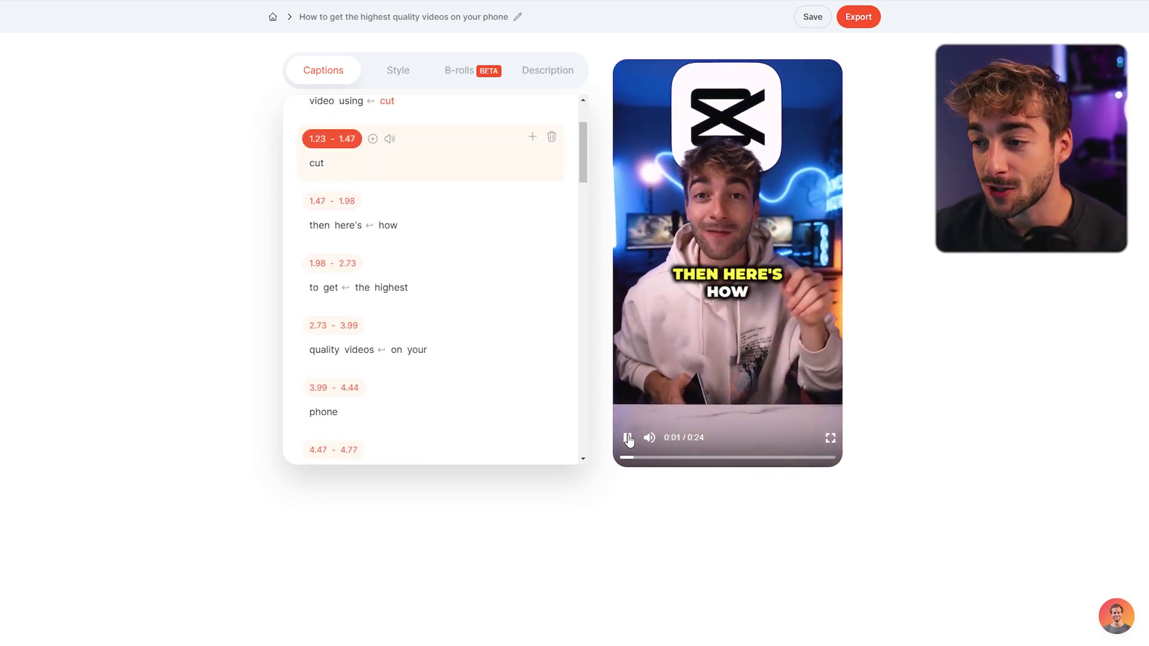
Correct the misheard caption word 'cut' in the 0.54–1.21 line to 'CapCut'.
left_click(627, 440)
scroll(447, 230, "up", 3)
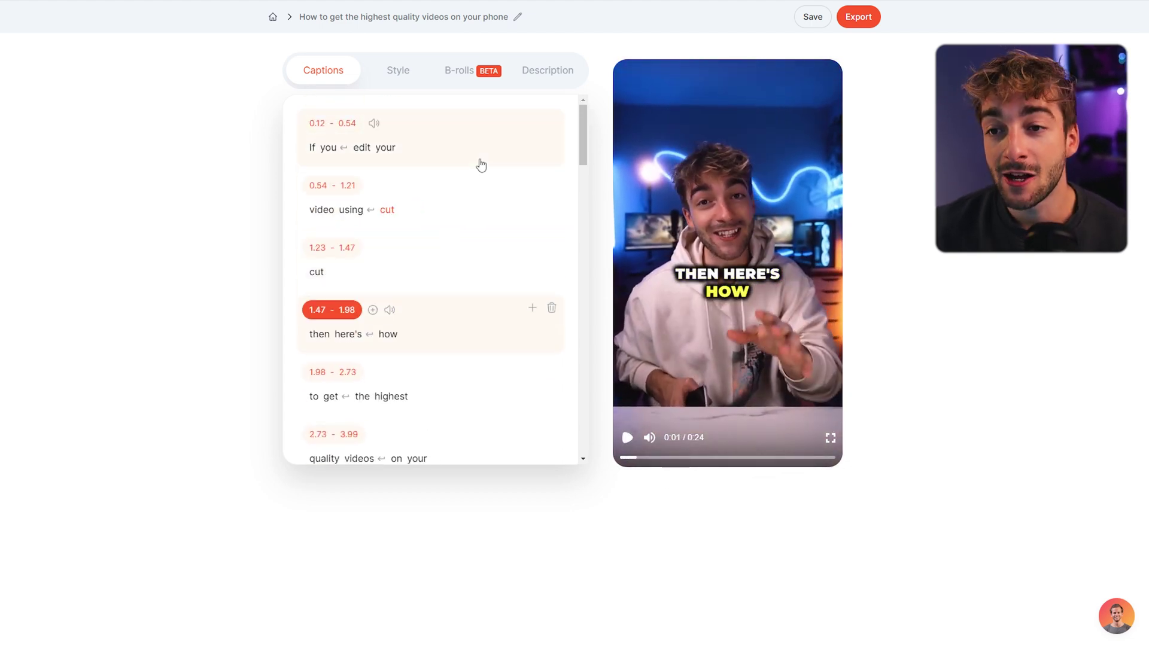
left_click(423, 220)
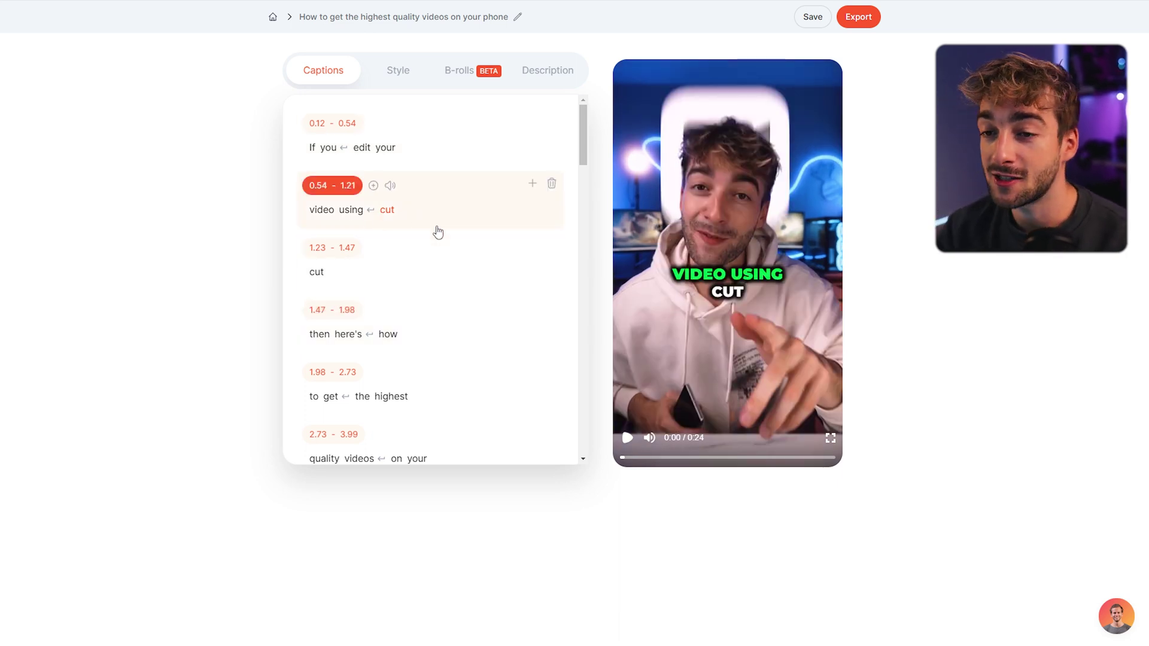
left_click(394, 214)
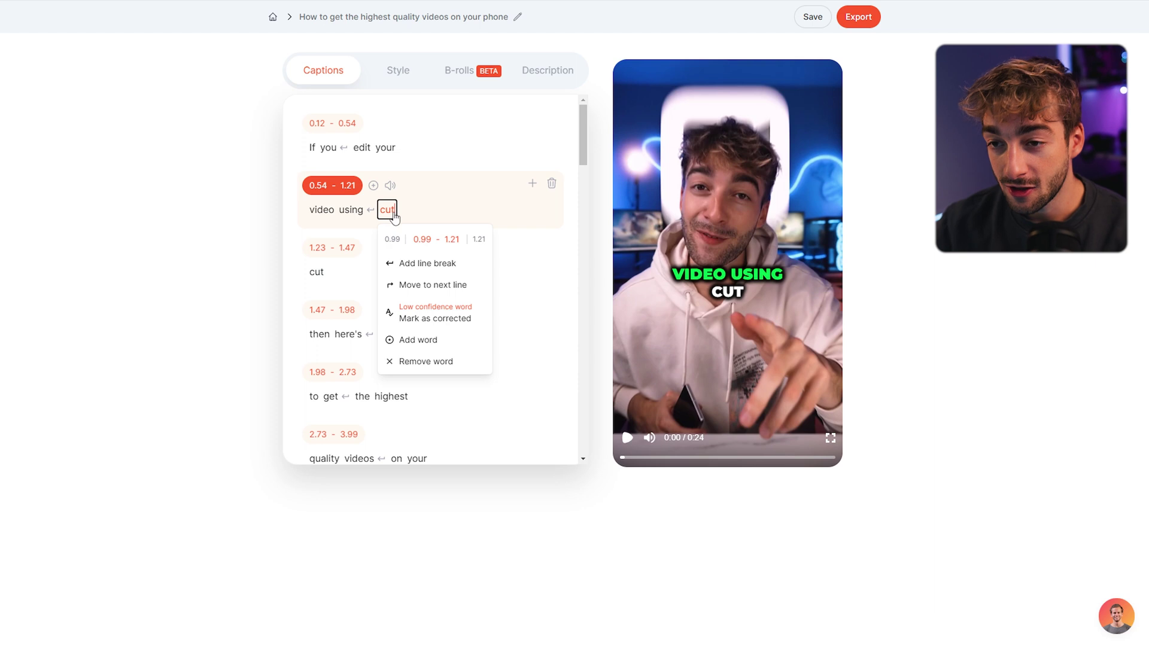
type("Cap")
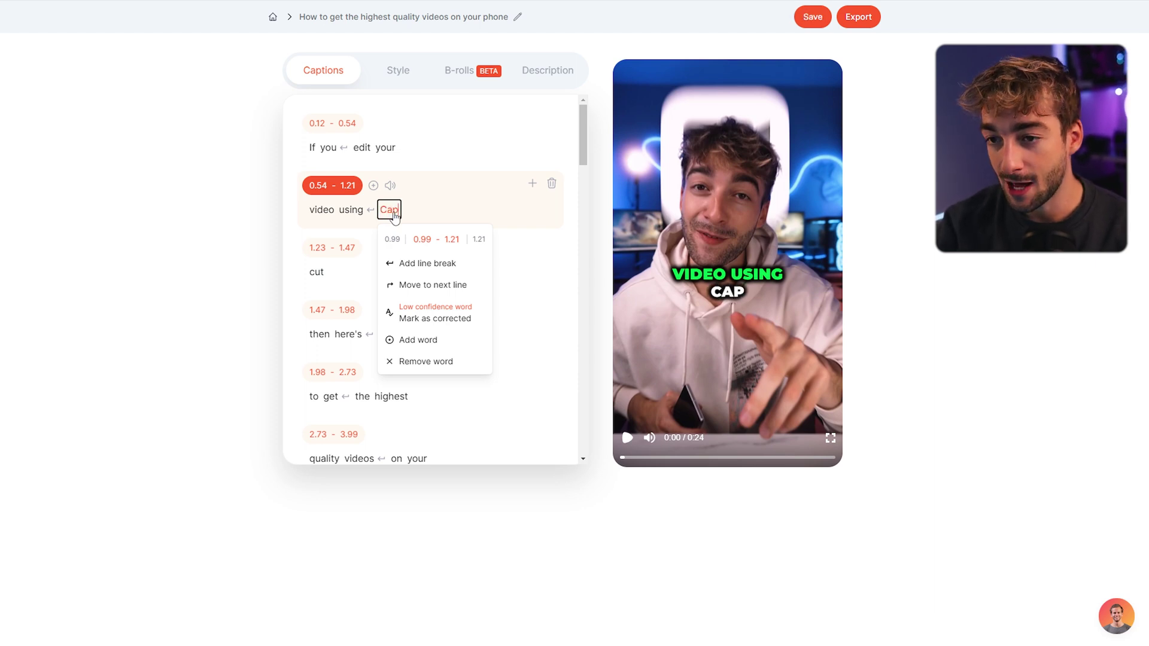
type("cut")
key("BackSpace")
key("BackSpace")
key("BackSpace")
type("Cut")
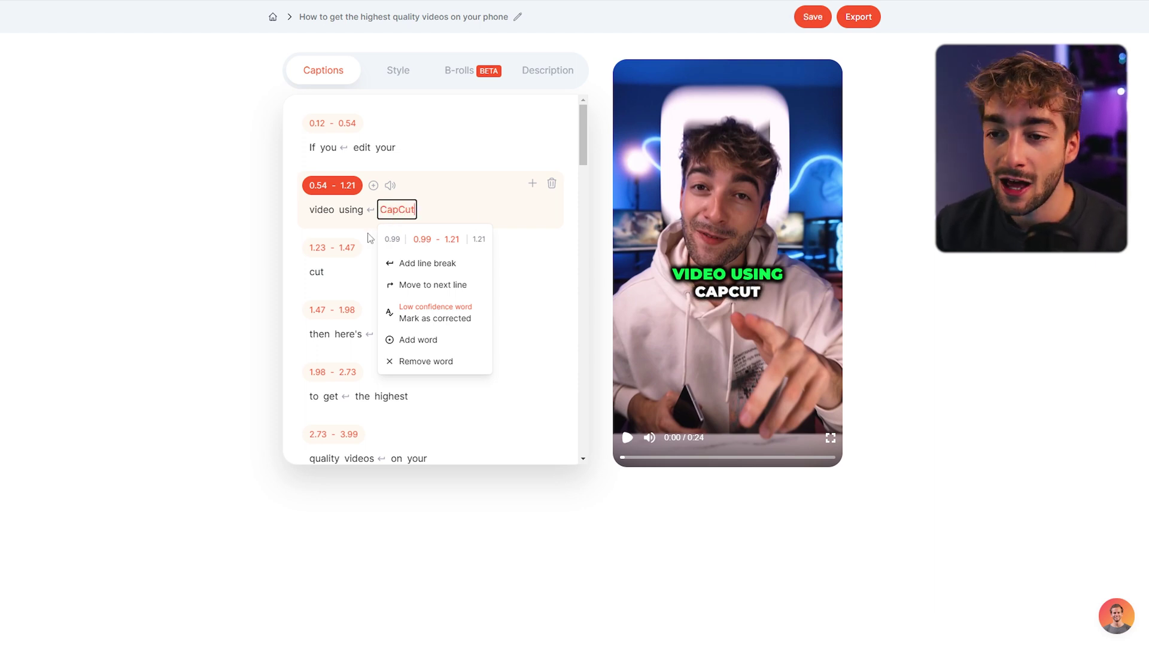
left_click(271, 283)
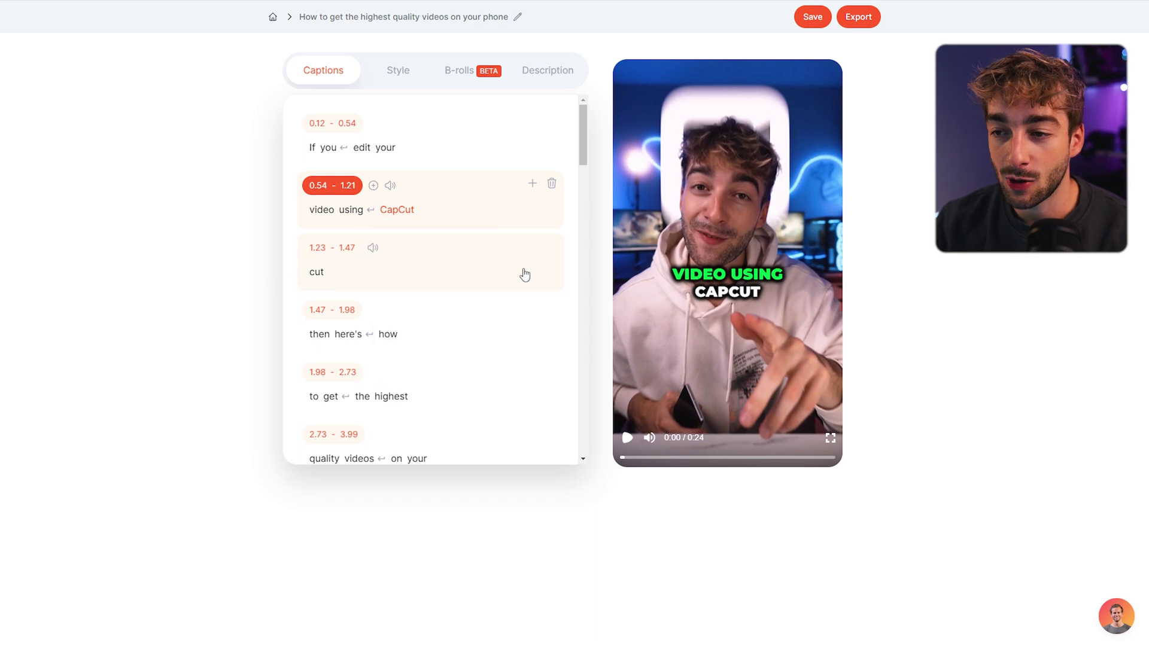
Delete the stray 'cut' caption line and add a grinning emoji to 'then here's how'.
left_click(552, 246)
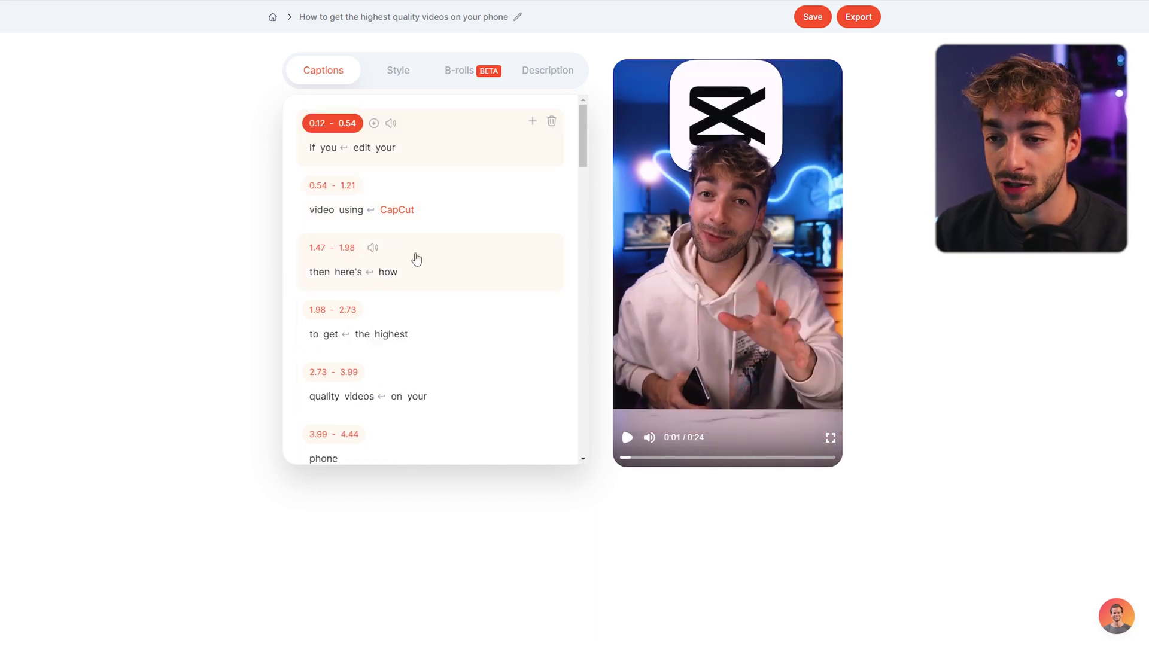
left_click(373, 248)
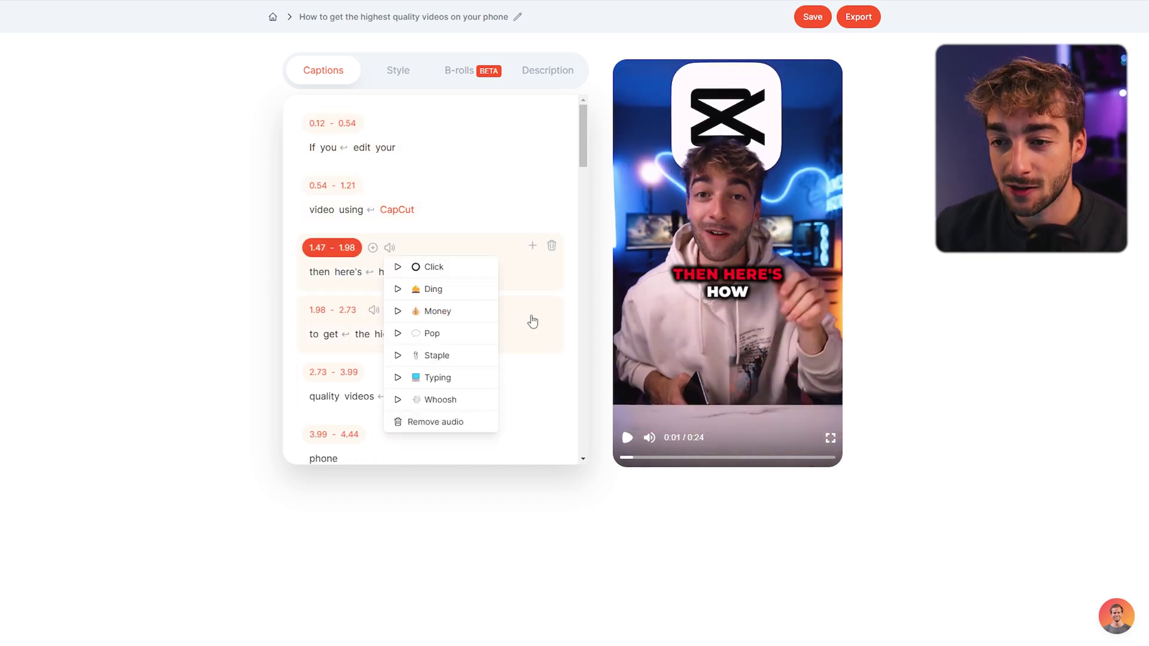
left_click(373, 247)
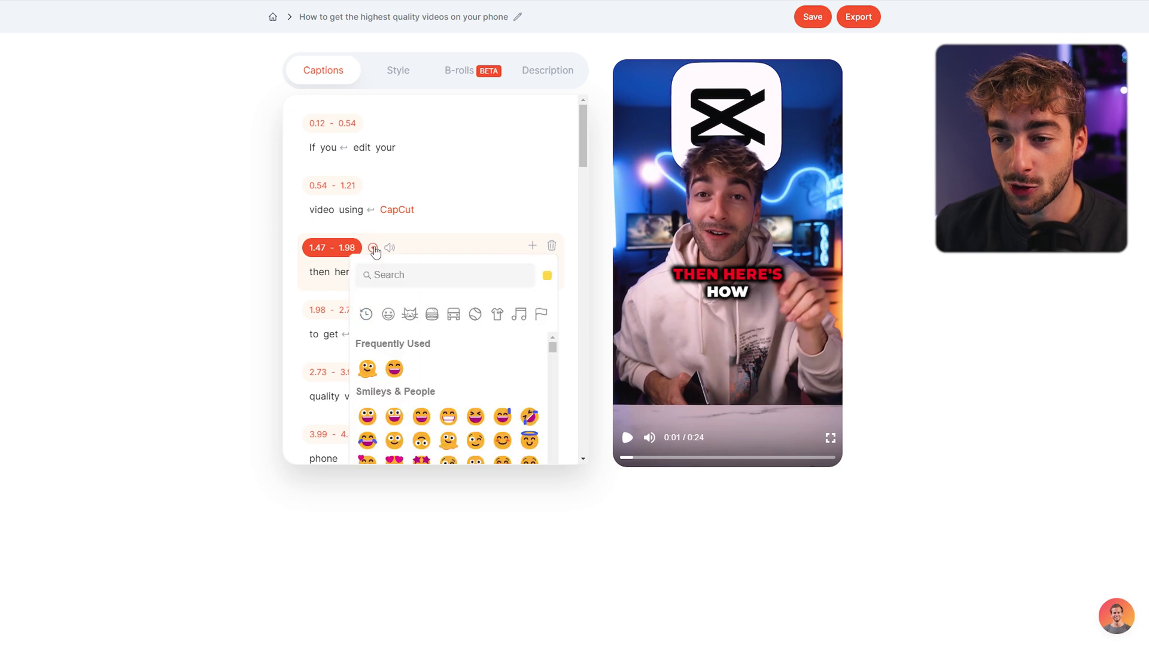
left_click(393, 369)
left_click(395, 72)
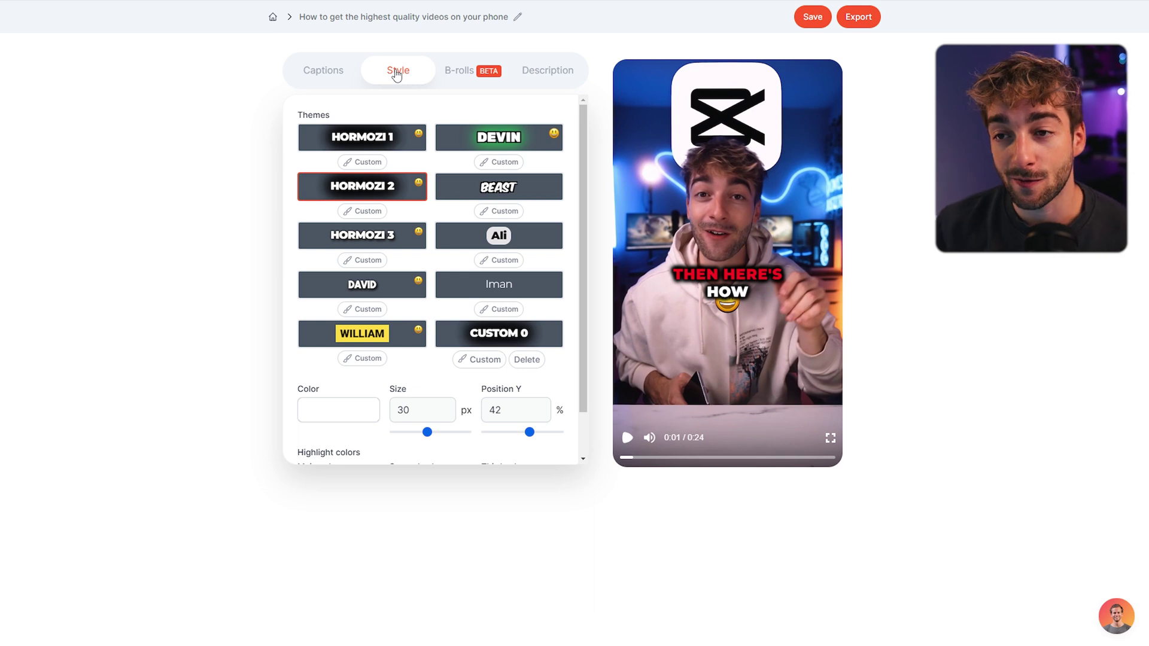
Preview the BEAST and Ali themes, then choose HORMOZI 1 to customize.
left_click(497, 199)
left_click(511, 251)
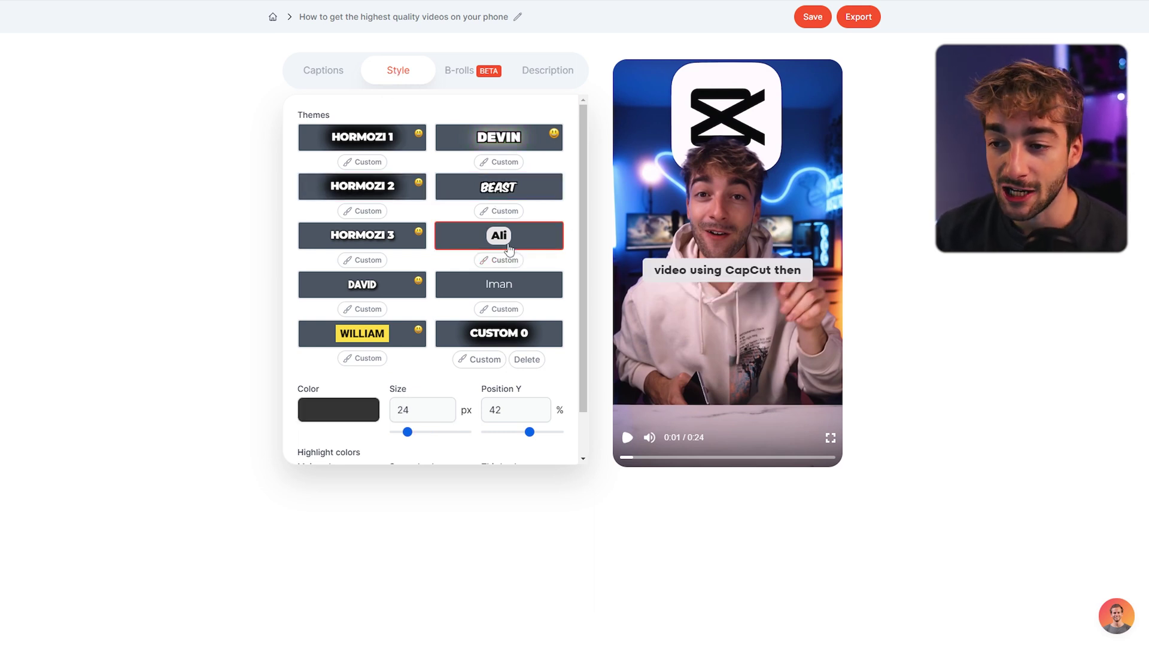
left_click(361, 139)
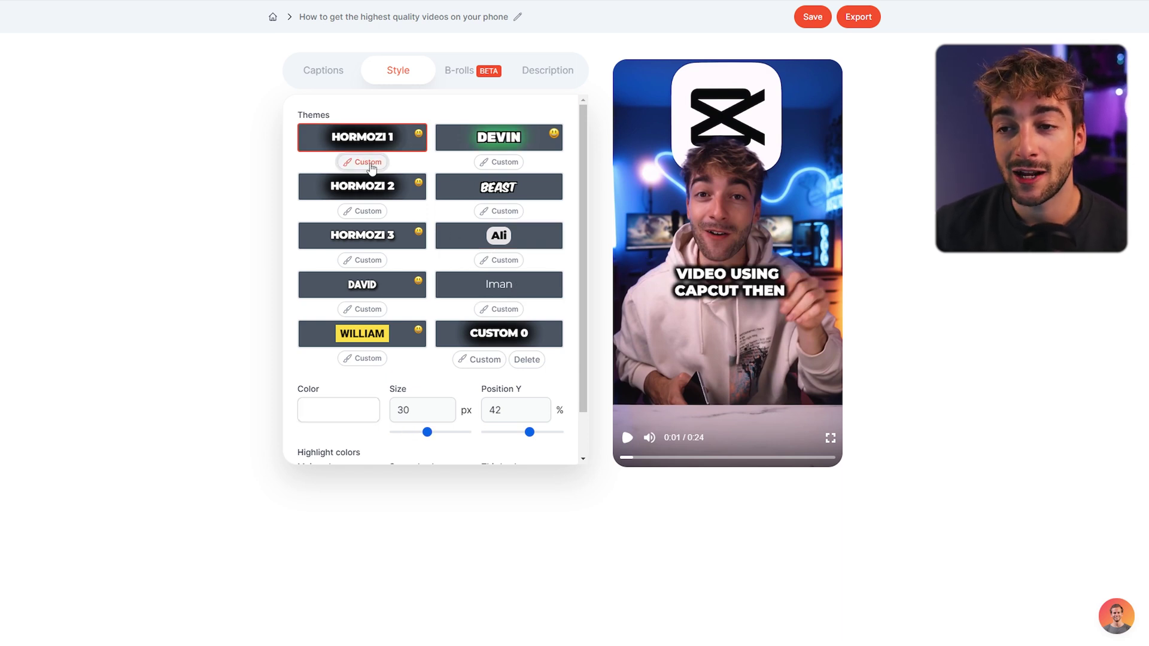
left_click(369, 163)
Keep Montserrat with Light weight as the caption font.
left_click(415, 187)
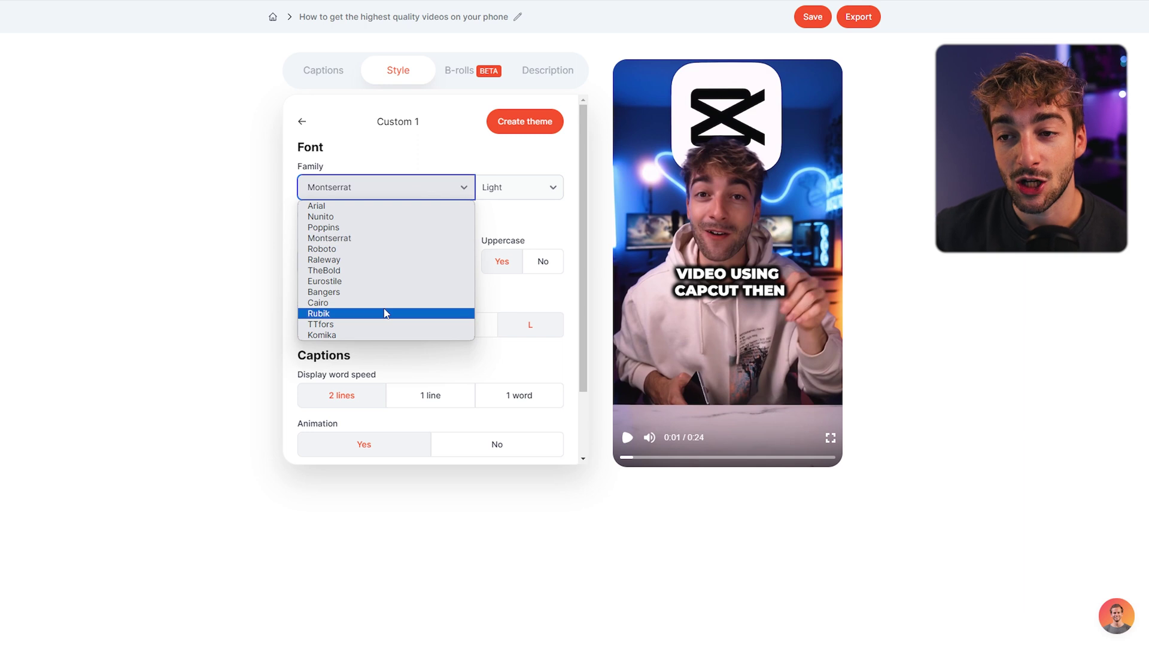
left_click(479, 204)
left_click(533, 193)
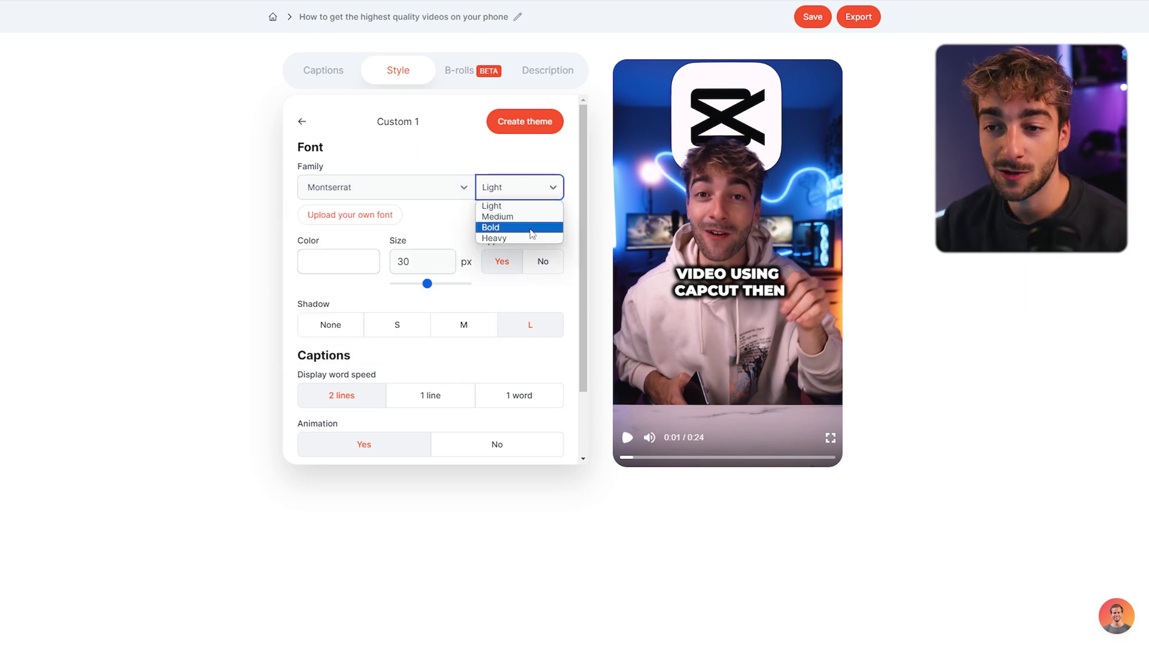
left_click(387, 188)
left_click(223, 231)
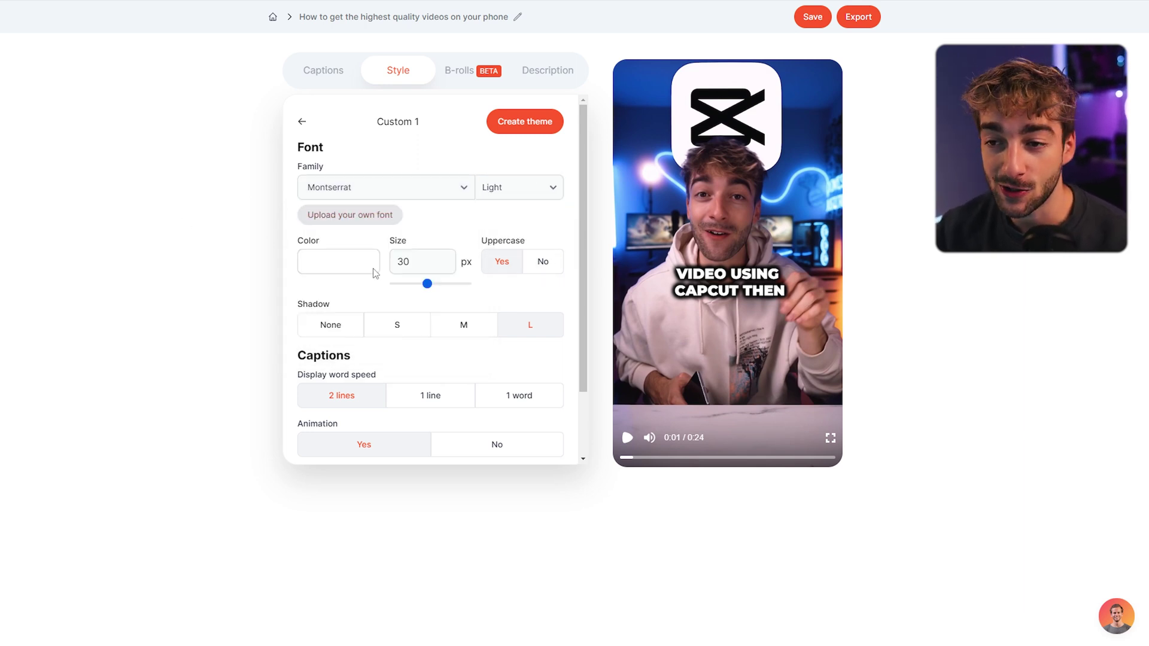
Add a medium shadow, show one word at a time, enable animation, and save as Custom 1.
scroll(332, 307, "down", 1)
left_click(470, 265)
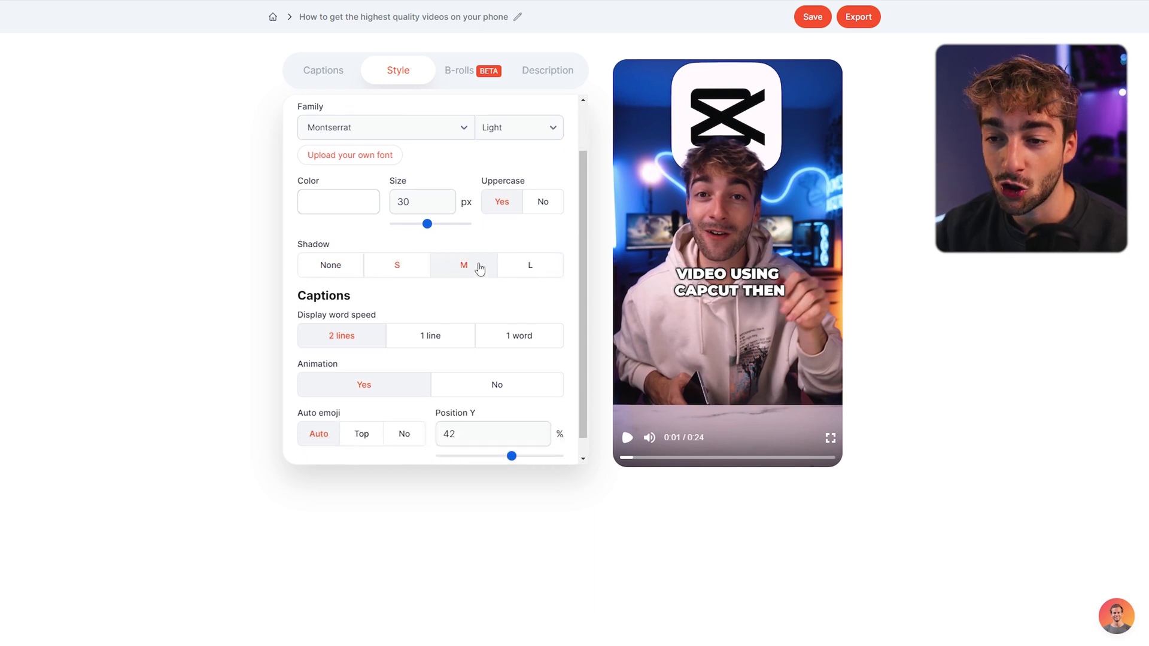
left_click(424, 342)
left_click(515, 339)
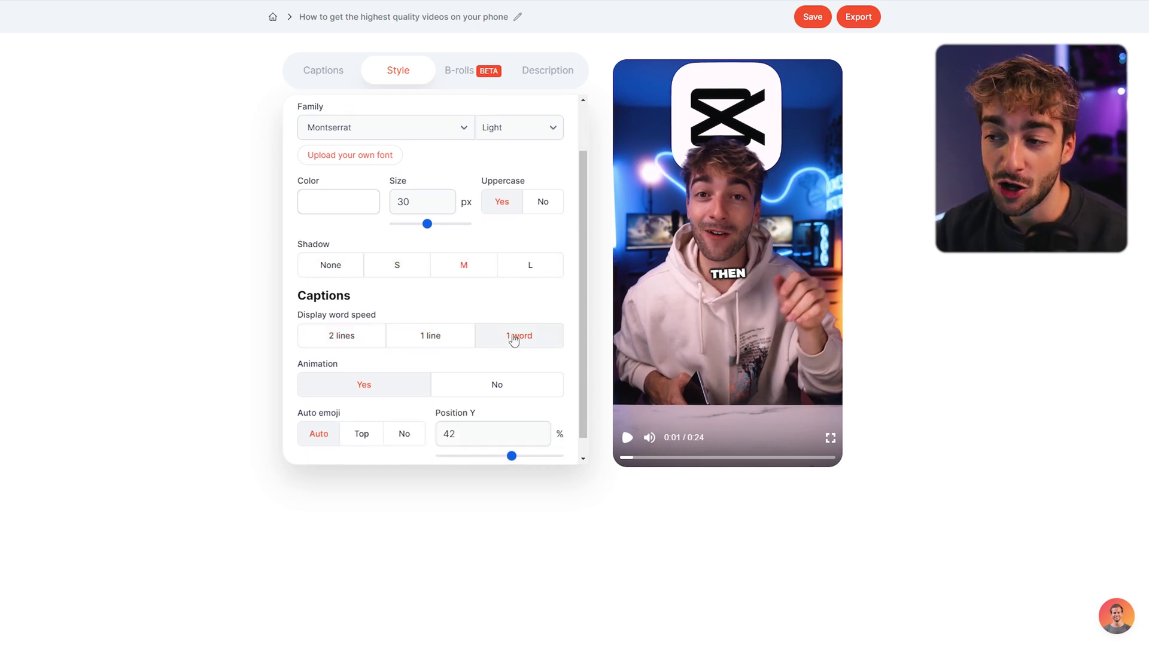
scroll(513, 340, "down", 1)
left_click(516, 367)
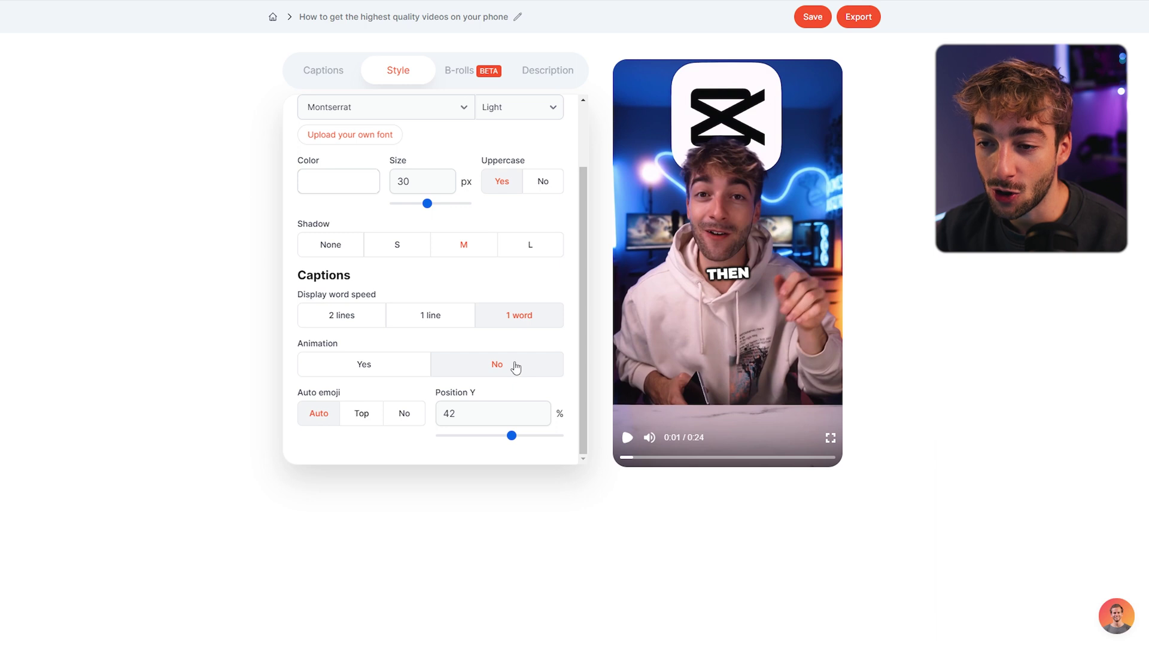
left_click(357, 372)
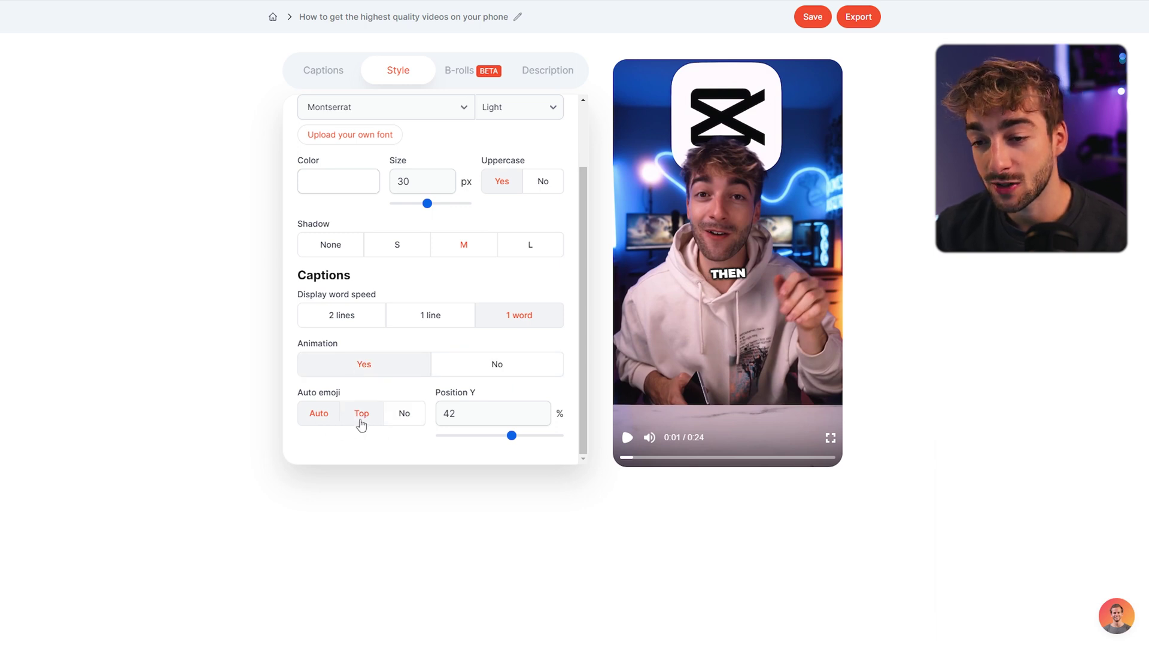
mouse_move(510, 441)
left_mouse_down()
mouse_move(531, 437)
mouse_move(492, 438)
mouse_move(508, 437)
left_mouse_up()
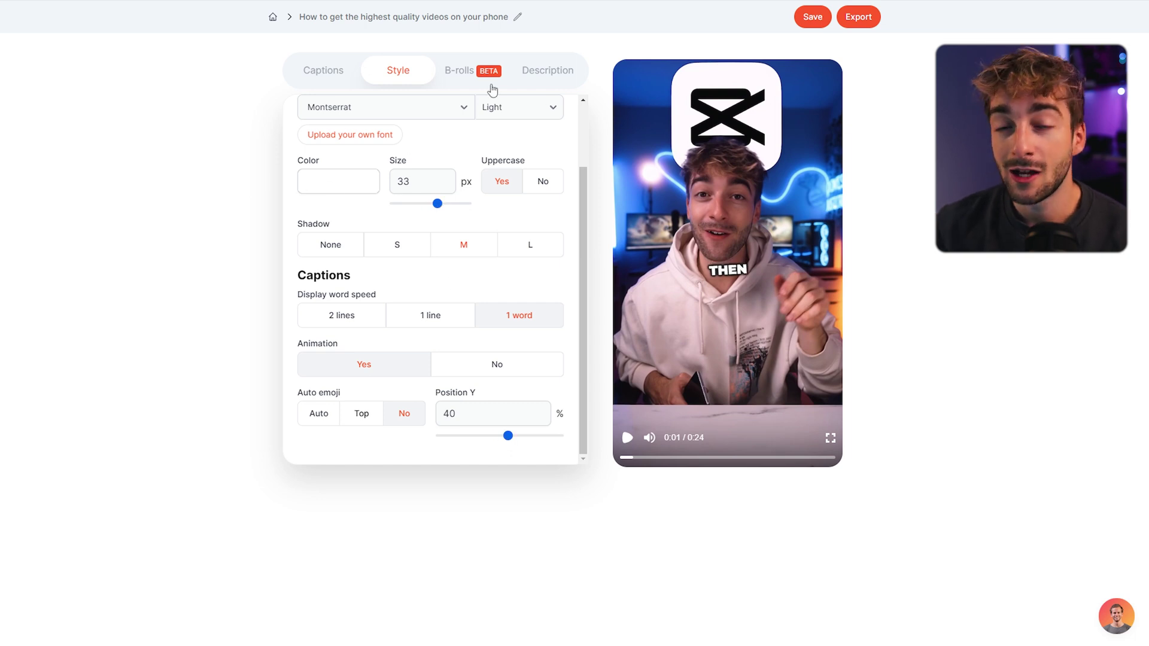
left_click_drag(581, 332, 599, 272)
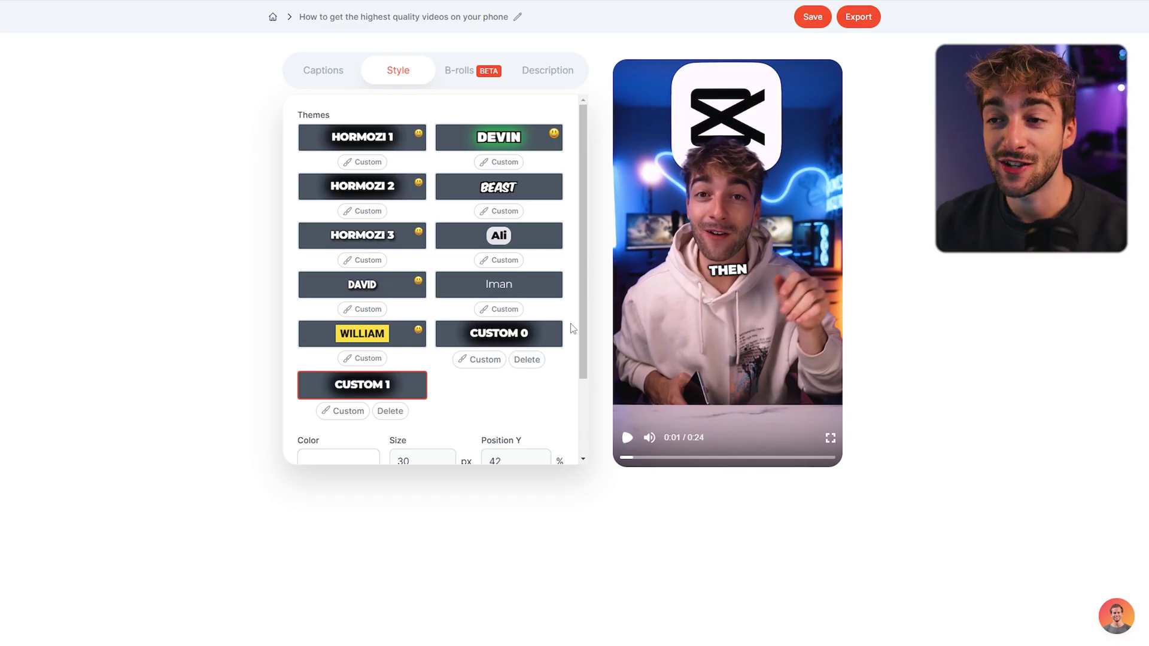
left_click(467, 83)
Insert the yellow Pexels clip of a hand holding a phone as B-roll on 1.47–4.47.
mouse_move(585, 209)
left_mouse_down()
mouse_move(590, 265)
mouse_move(587, 213)
left_mouse_up()
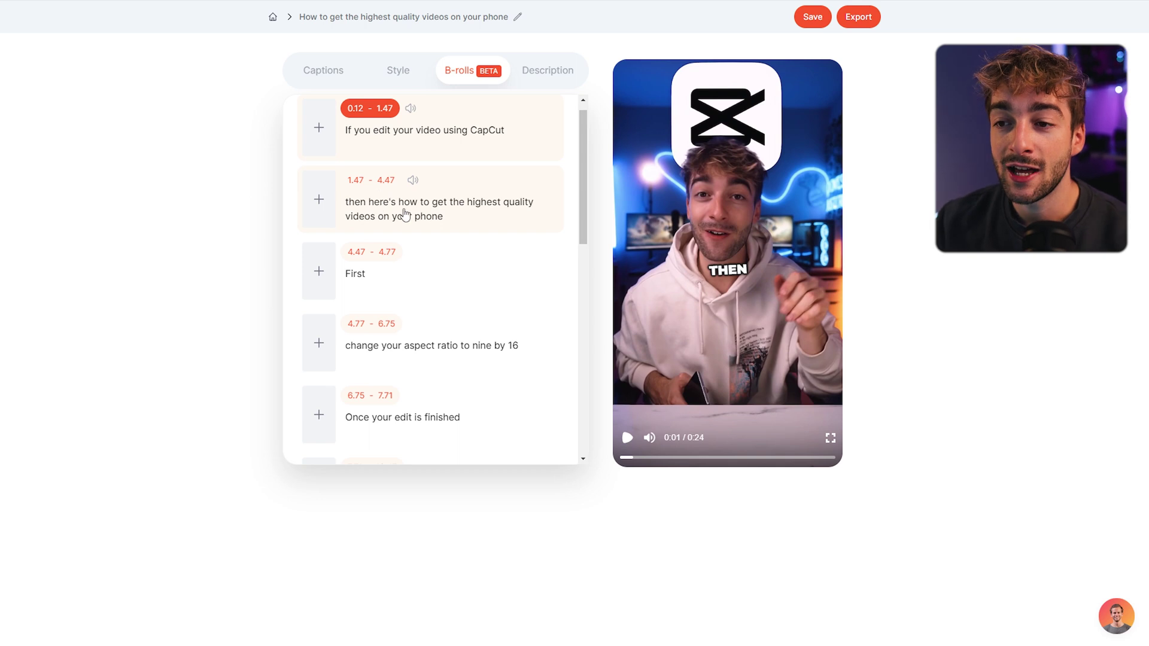
left_click(319, 201)
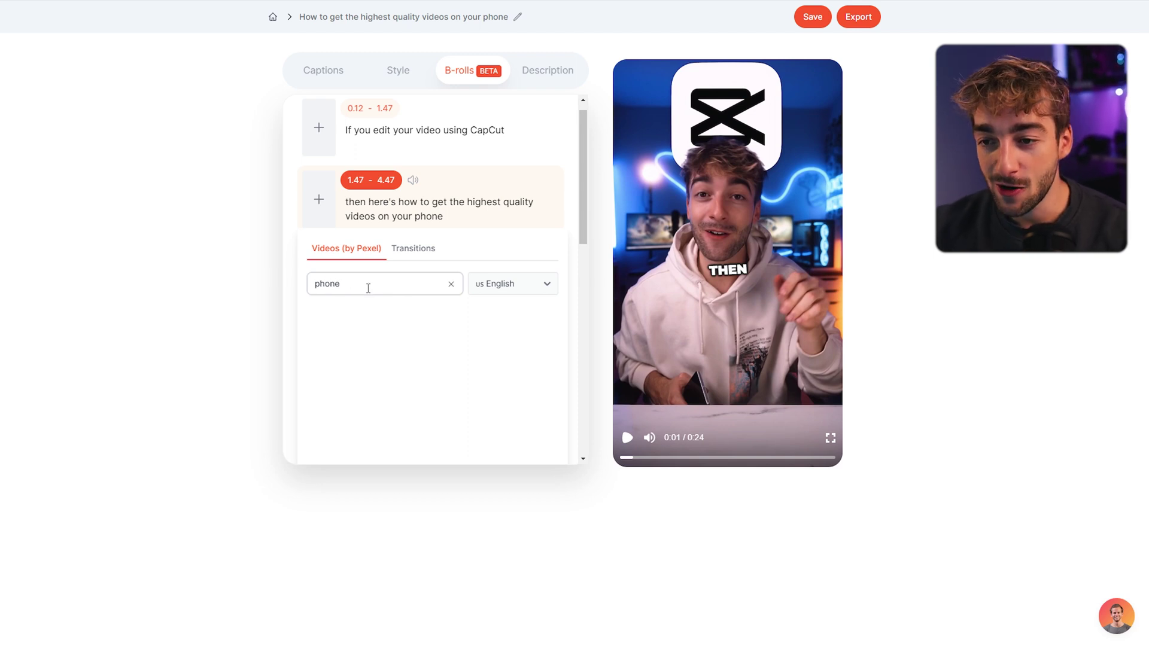
scroll(422, 359, "down", 1)
scroll(421, 344, "down", 2)
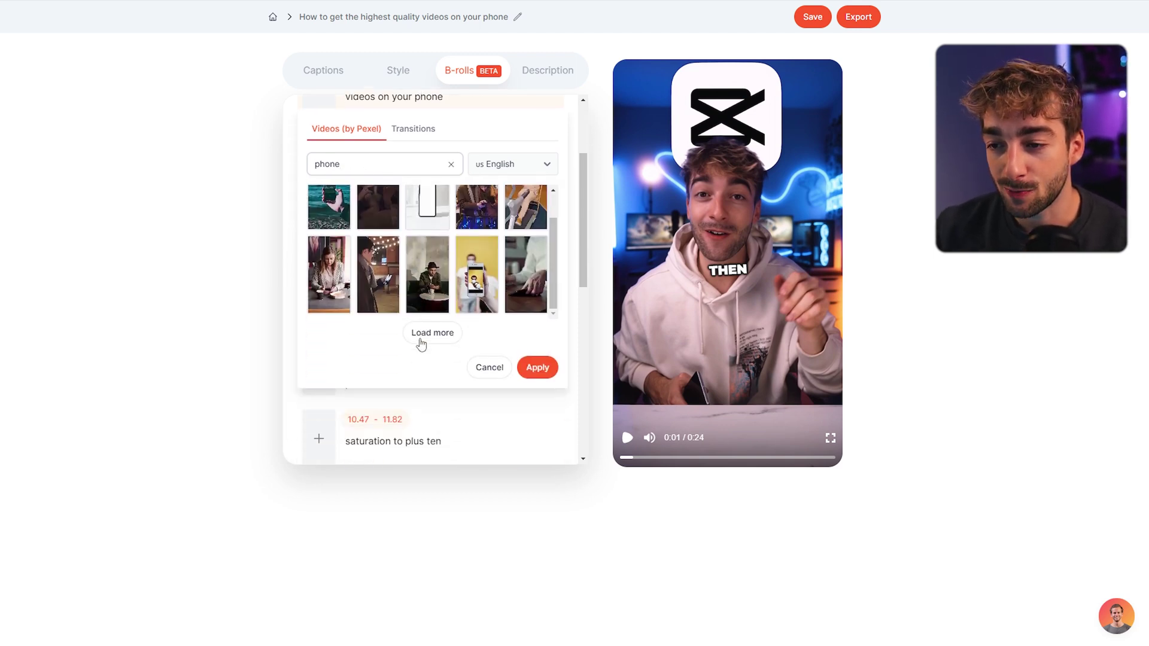
left_click(486, 267)
scroll(472, 287, "up", 1)
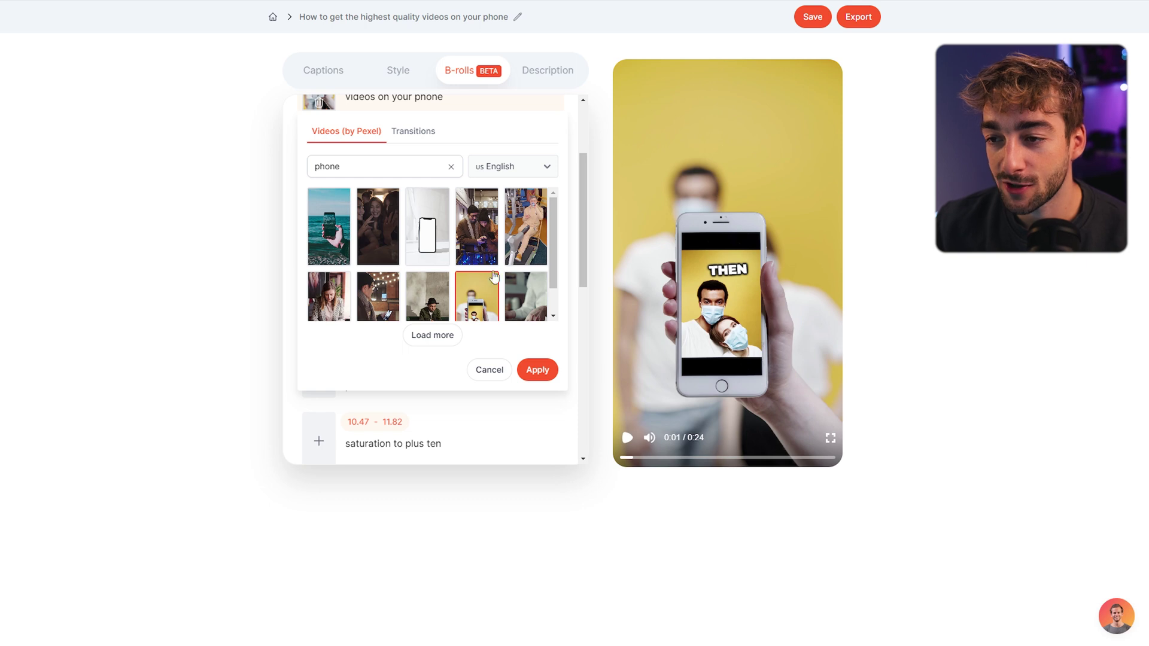
left_click(542, 365)
left_click(626, 444)
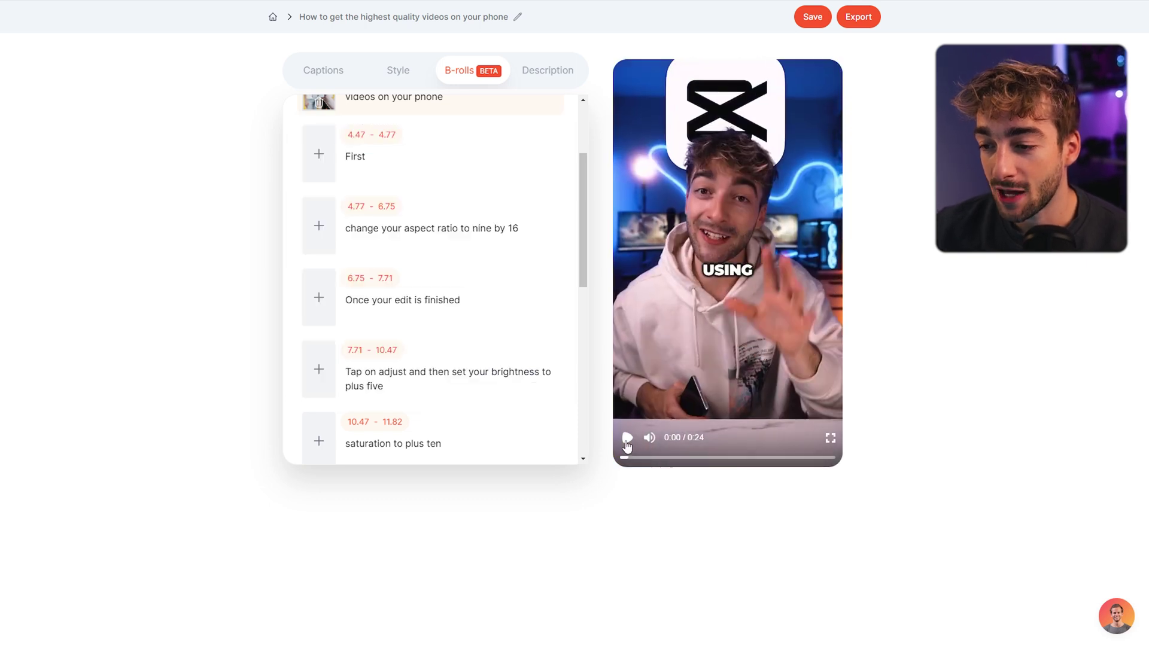
left_click(626, 444)
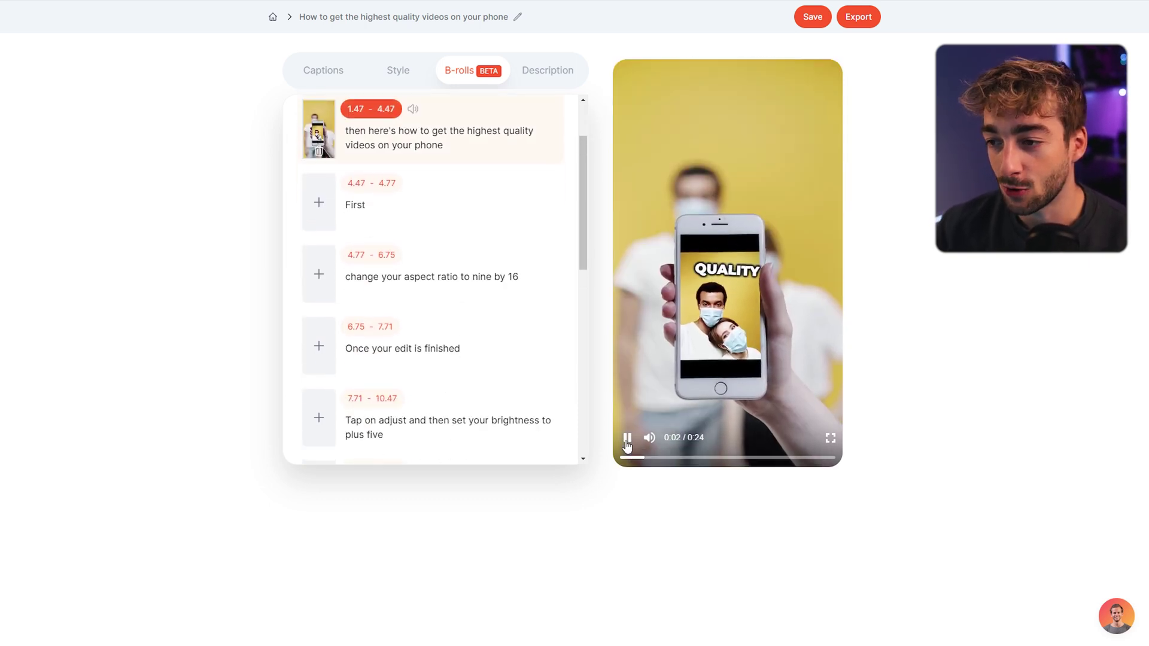
scroll(439, 277, "up", 2)
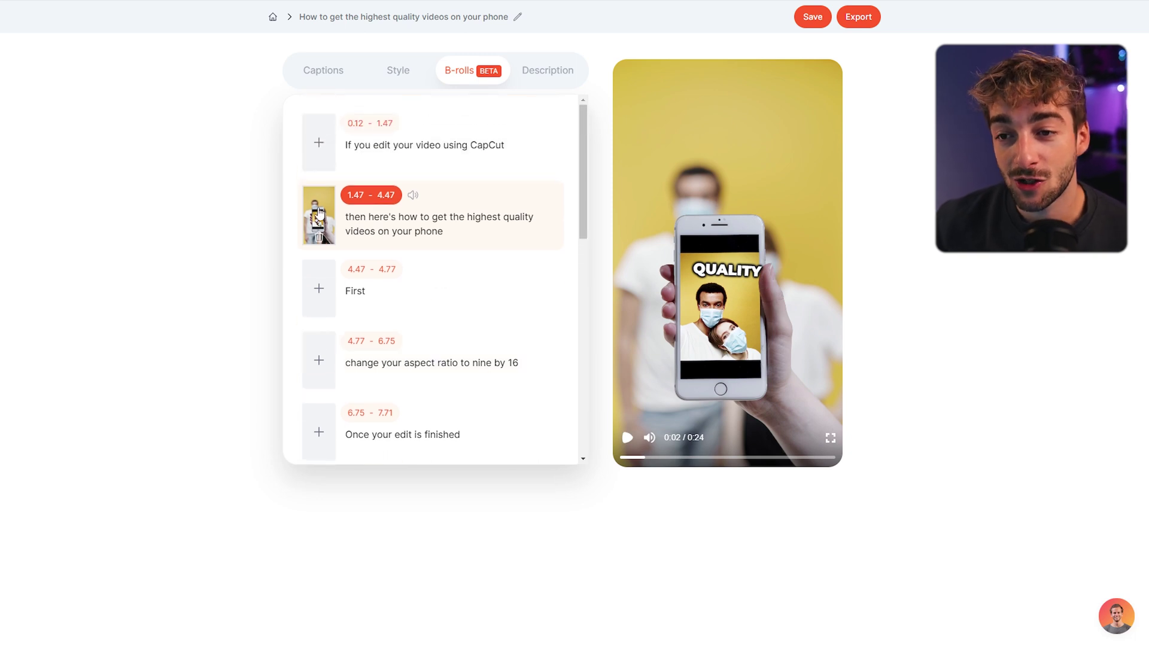
Try Slide, Film burn and Photo vintage transitions, then apply Zoom out to the phone B-roll.
left_click(319, 214)
left_click(412, 267)
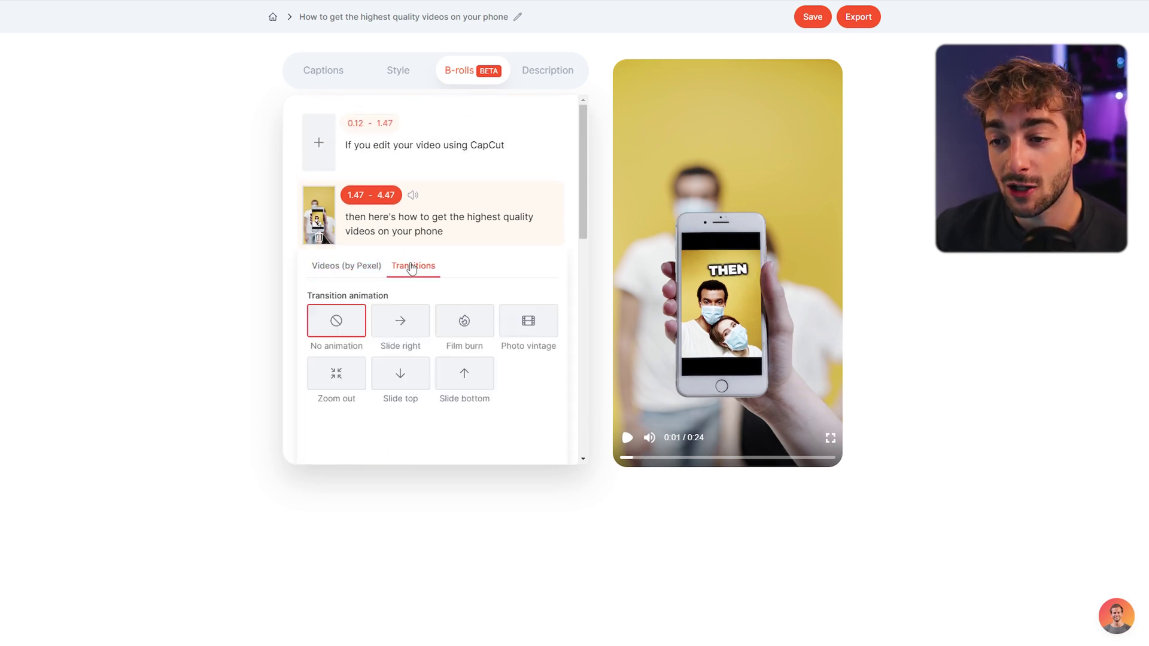
left_click(401, 325)
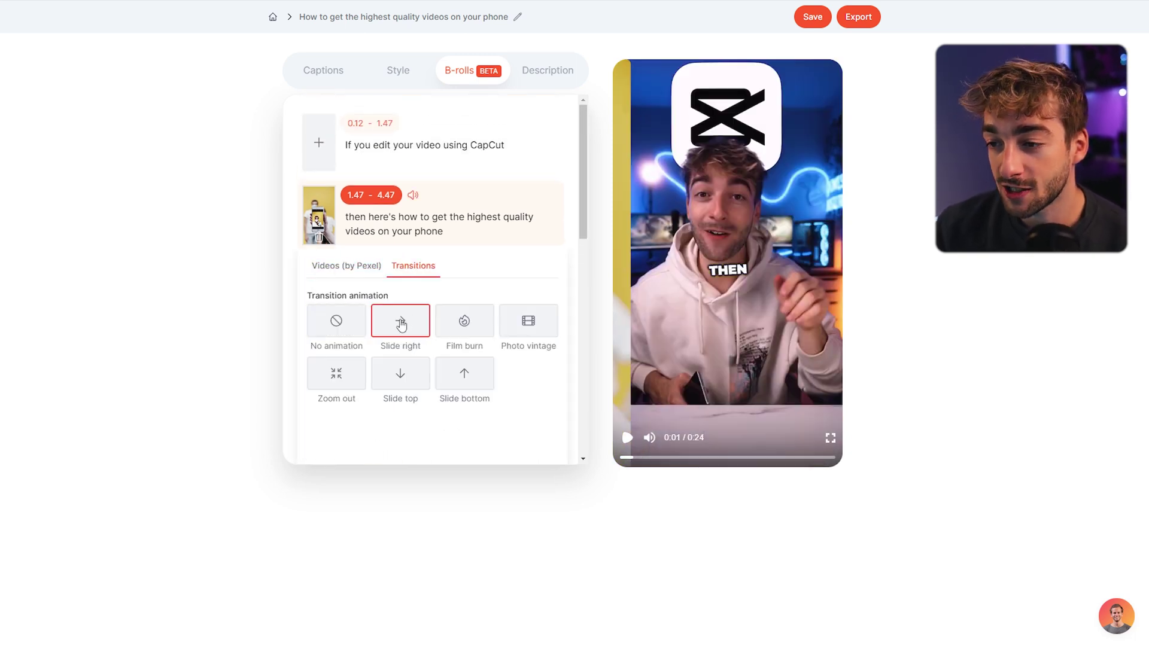
left_click(465, 326)
left_click(524, 326)
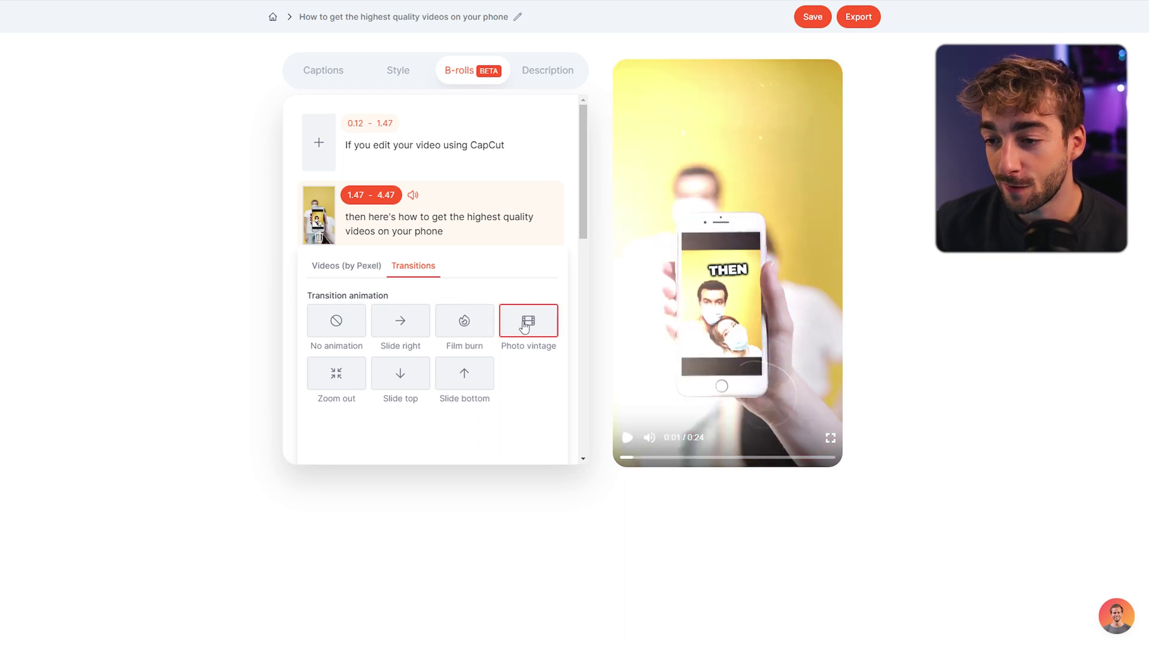
left_click(479, 382)
left_click(400, 377)
left_click(342, 381)
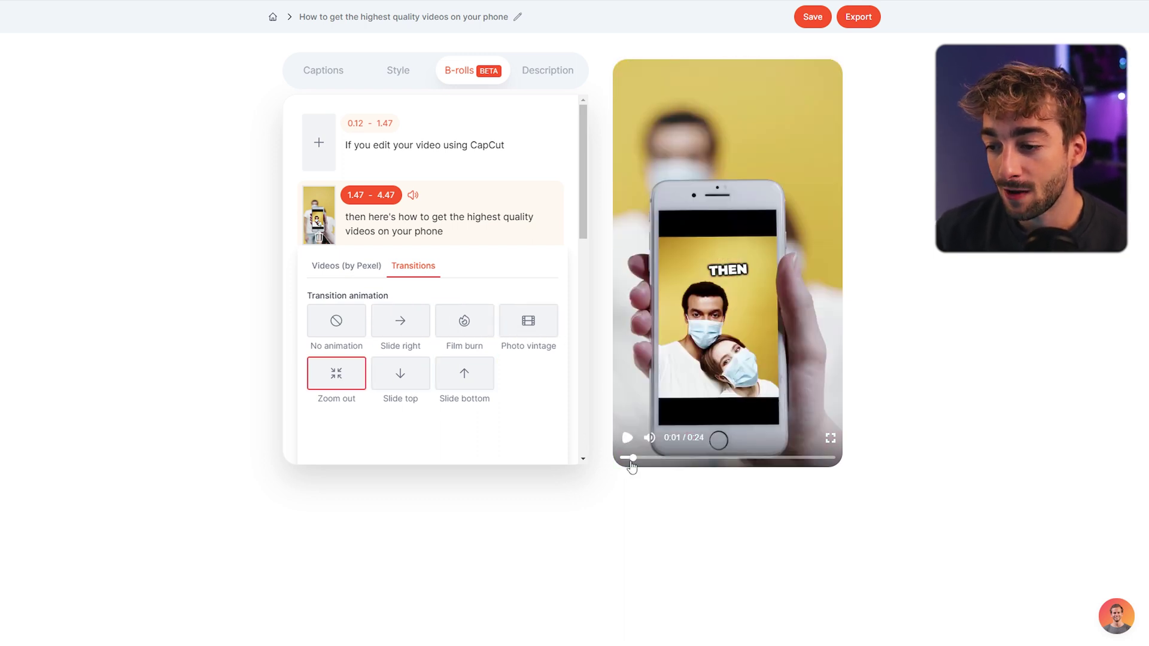
left_click(627, 437)
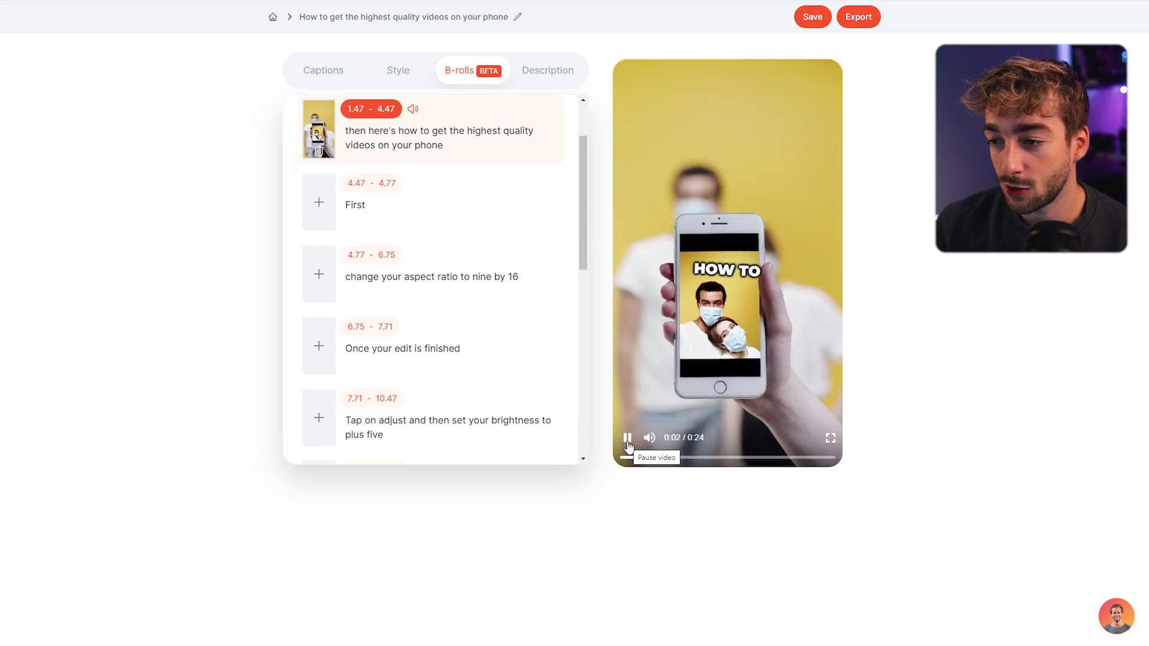
scroll(413, 252, "up", 1)
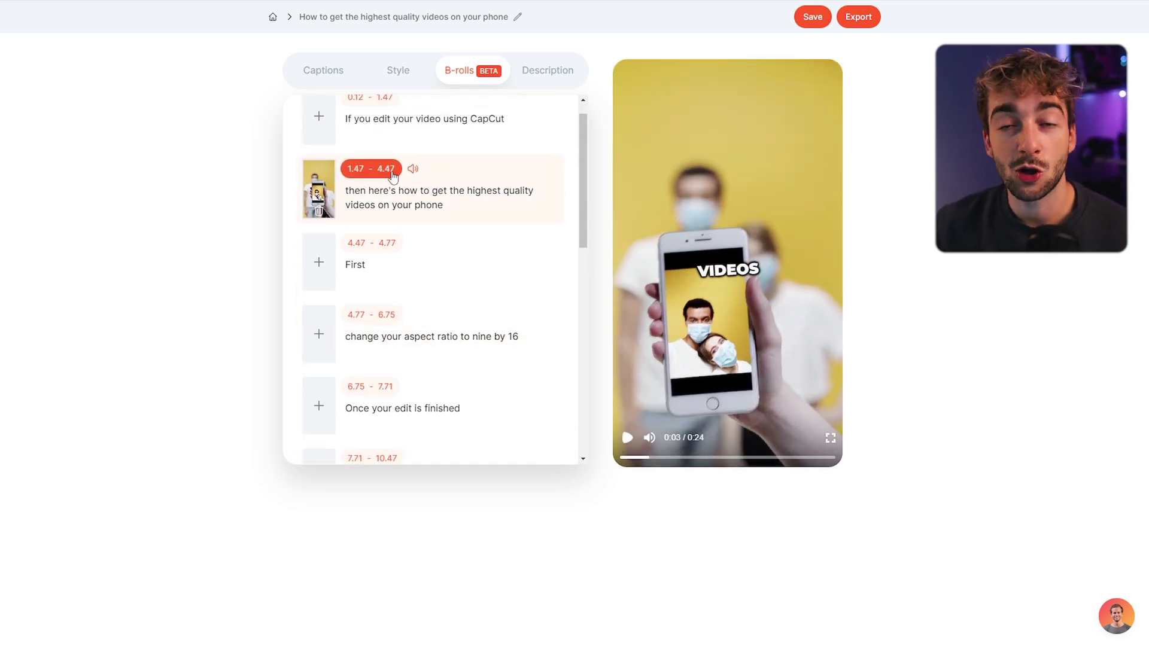
scroll(411, 256, "up", 1)
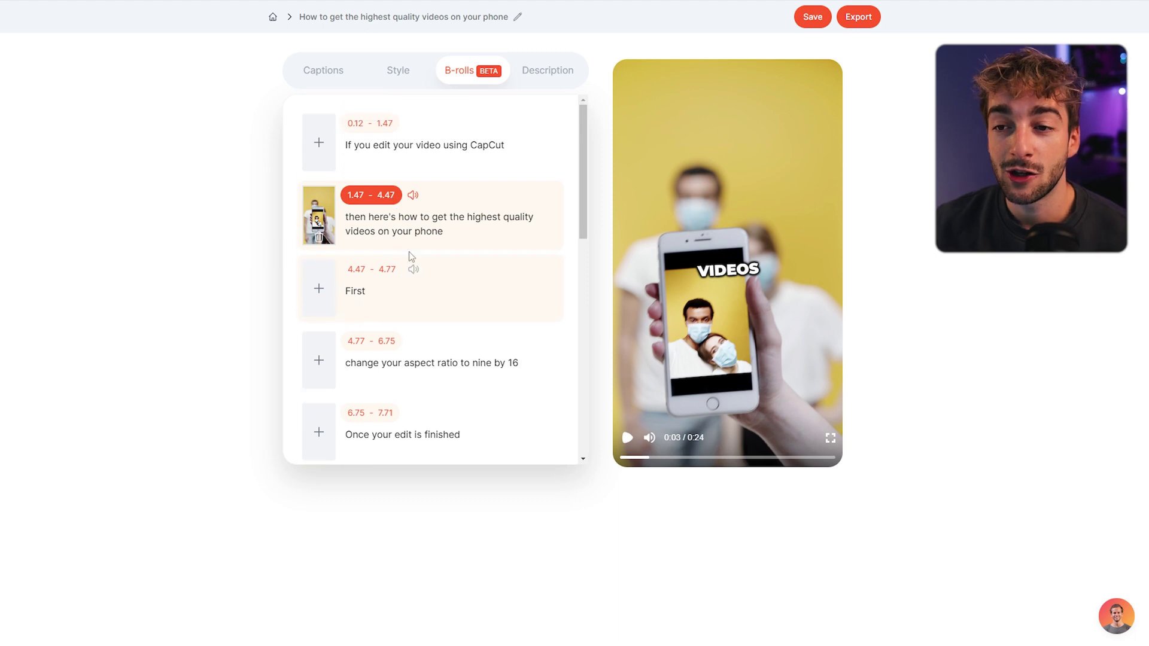
Change the phone B-roll's end time from 4.47 to 2.47 and replay to check.
left_click(371, 200)
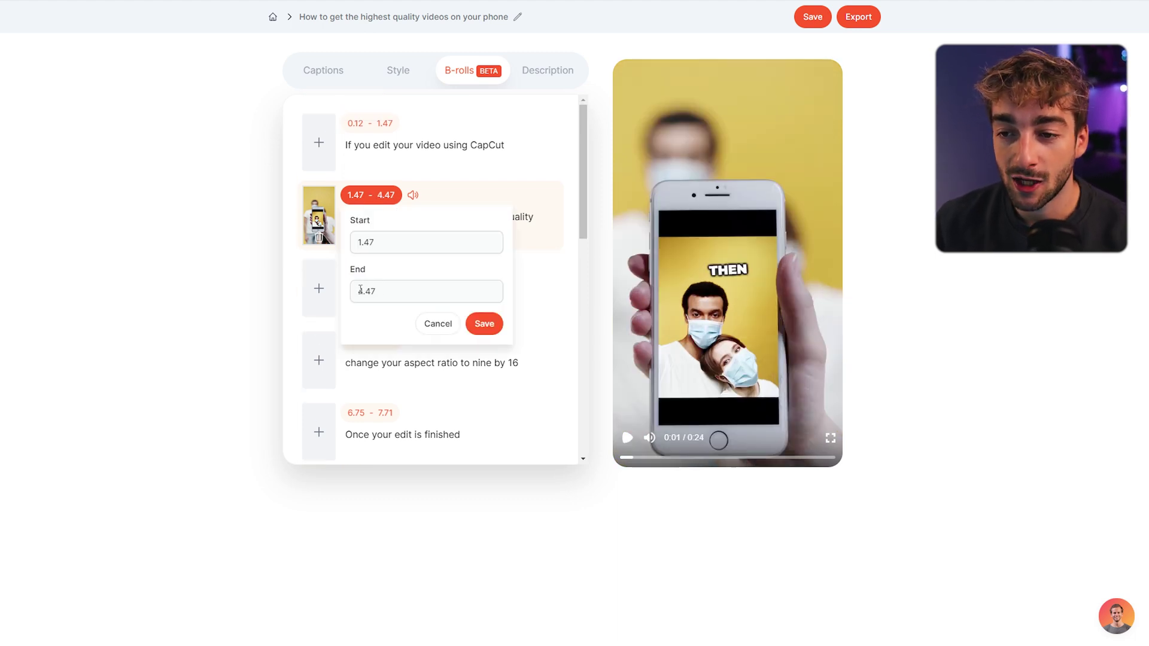
left_click(480, 324)
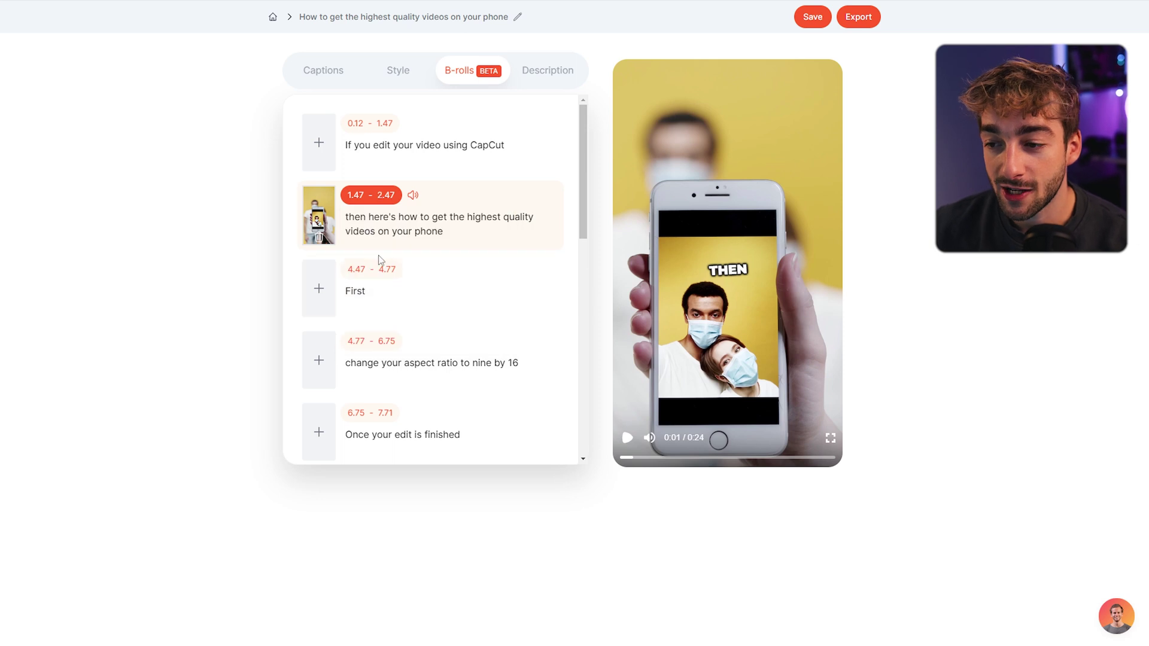
left_click(628, 463)
left_click(627, 437)
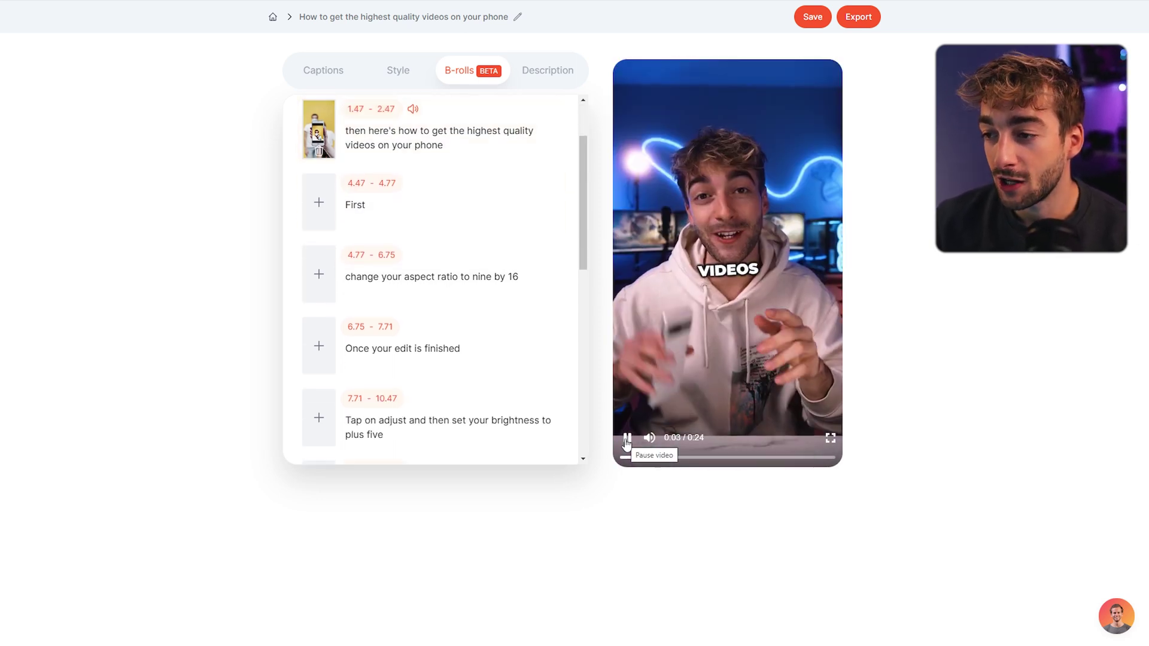
left_click(627, 439)
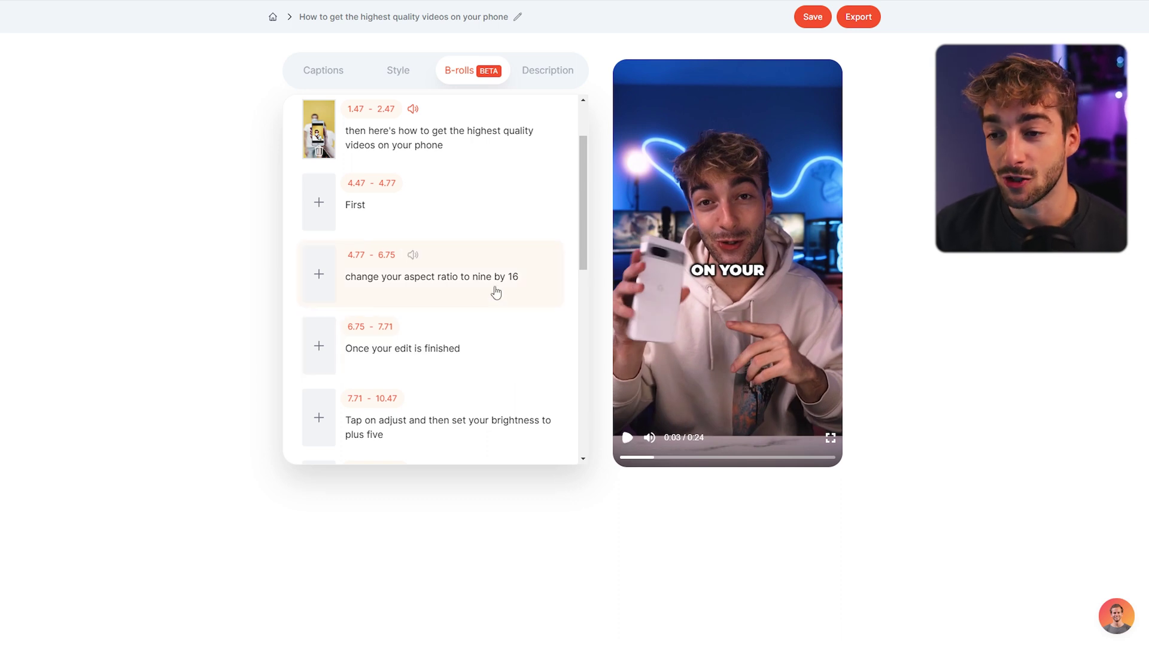
scroll(569, 277, "up", 1)
left_click_drag(584, 225, 576, 196)
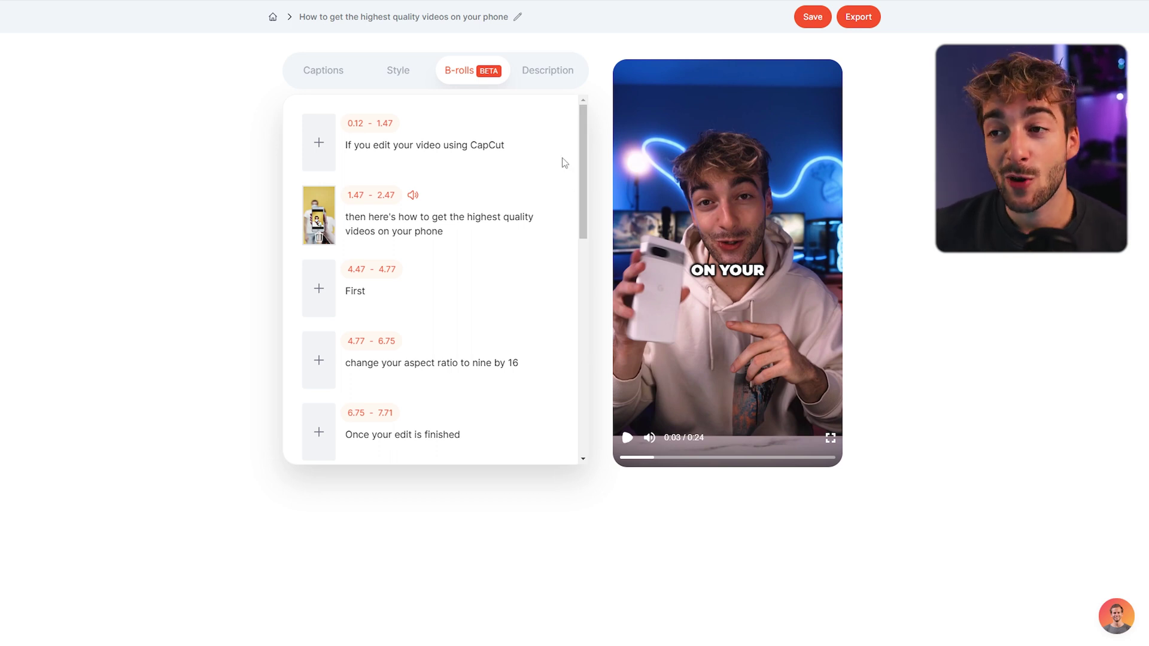
Generate the AI description with hashtags like #CapCut and #VideoEditing.
left_click(541, 77)
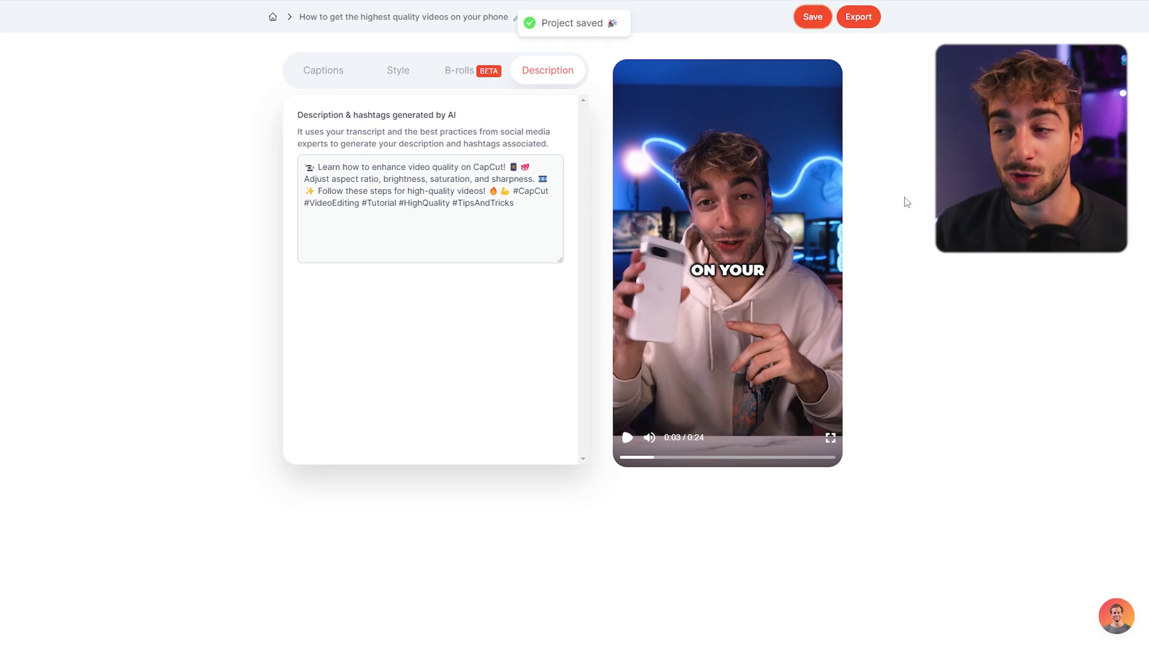
Start rendering the captioned, B-rolled video through Export.
left_click(857, 19)
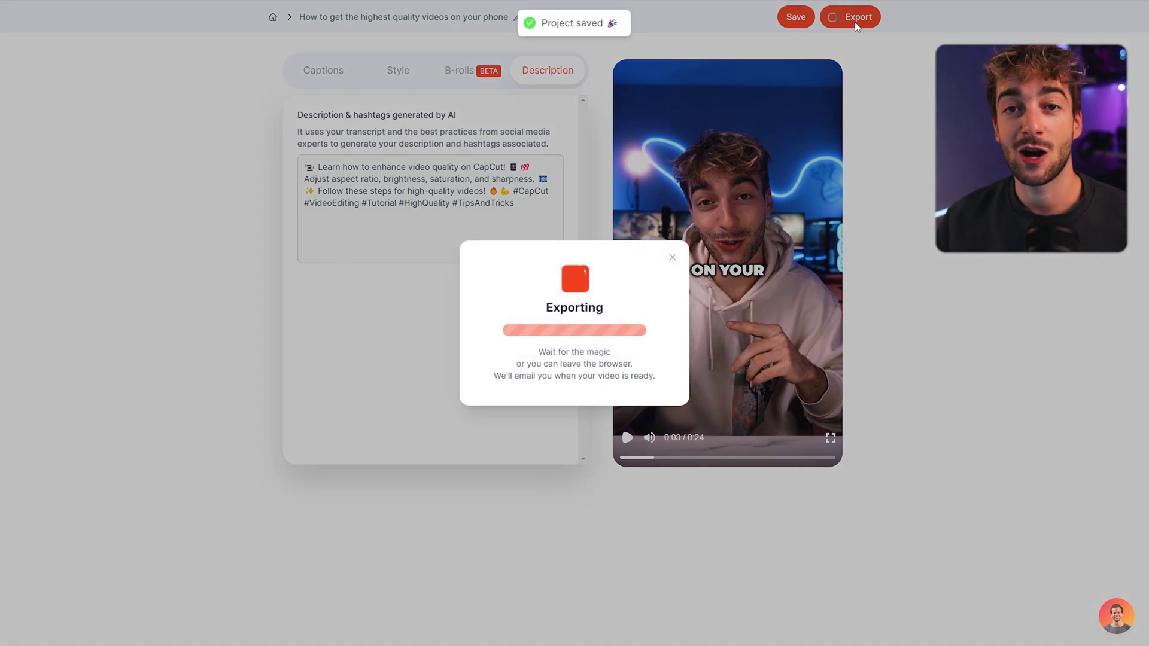